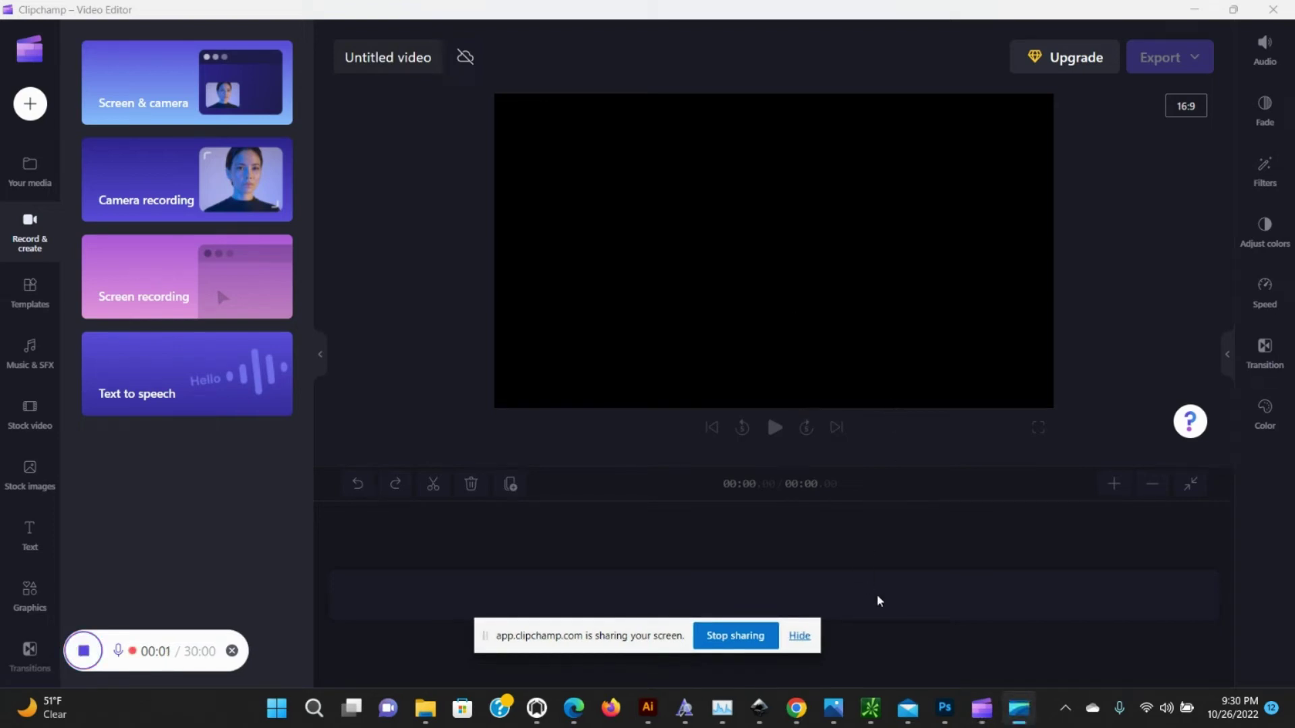
- Switch to Photoshop to show the 102622TUMBLERMUFINAL.PSD mockup with three plain white tumblers
click(945, 713)
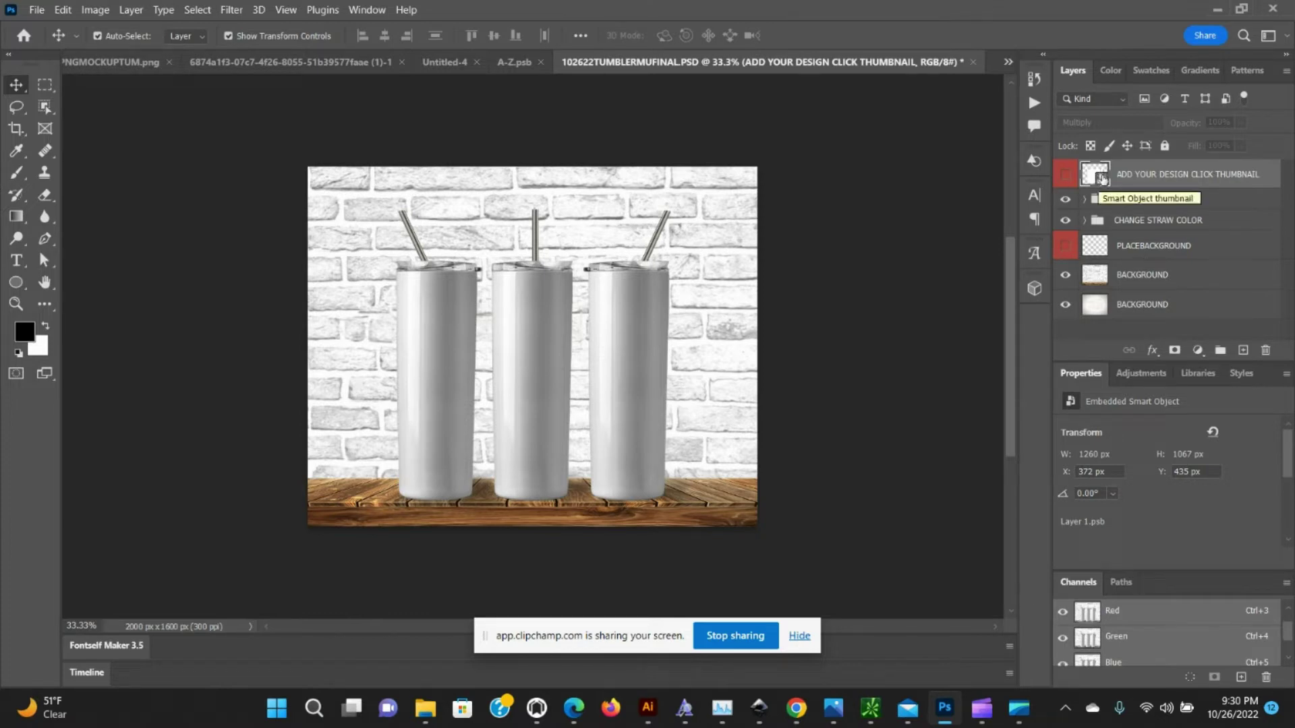
- Open the top layer's Layer 18.psb smart object, show the teal foliage pattern layer, and close it
double_click(1101, 178)
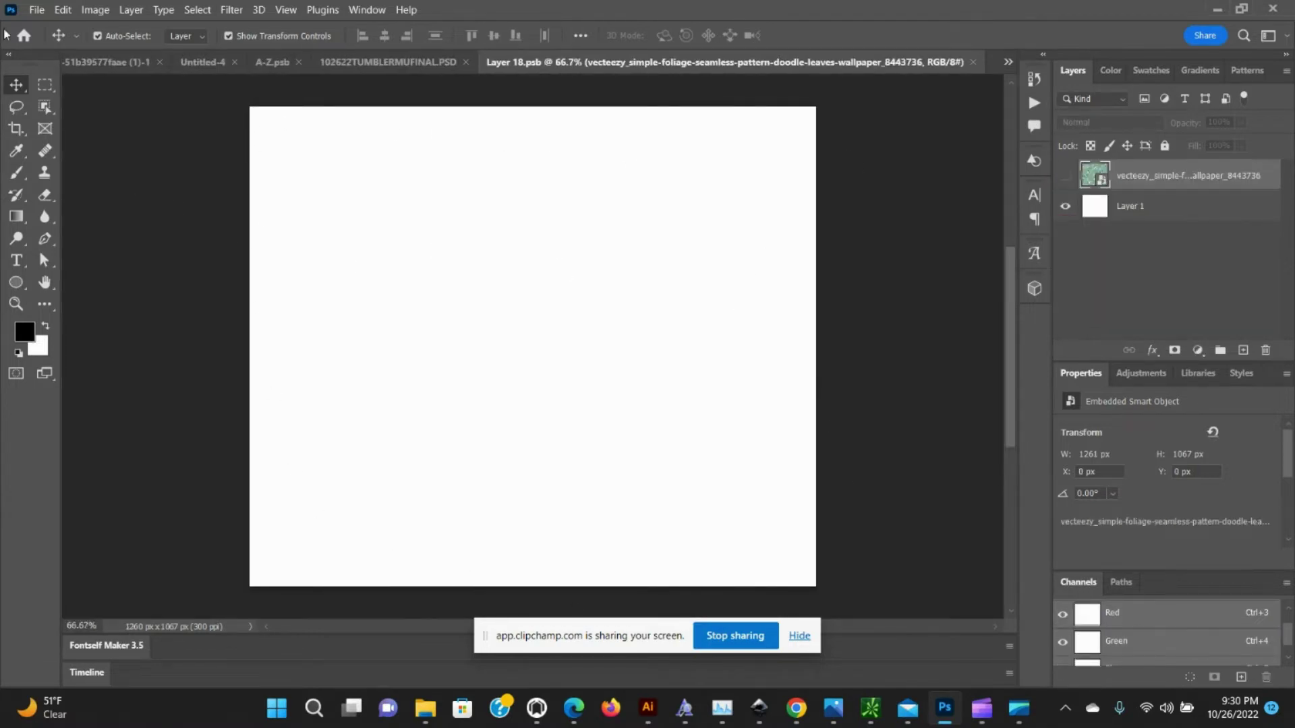
click(36, 10)
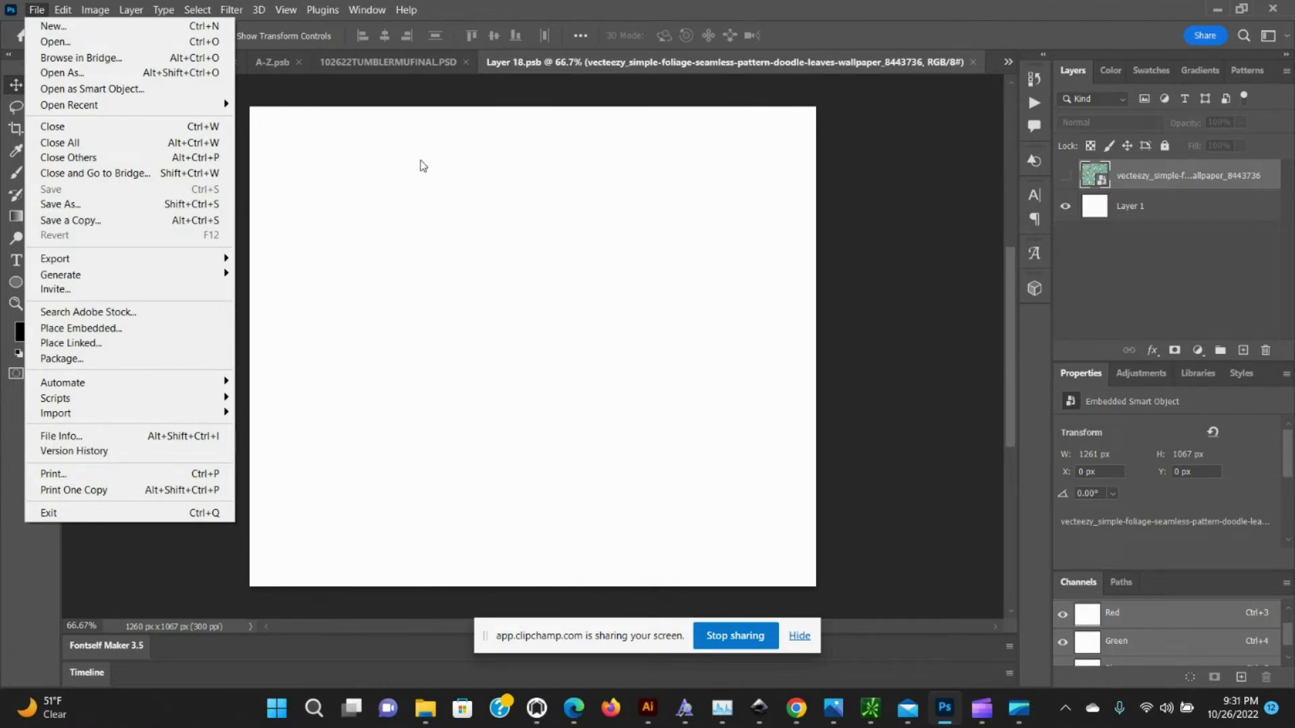
click(723, 160)
click(1066, 177)
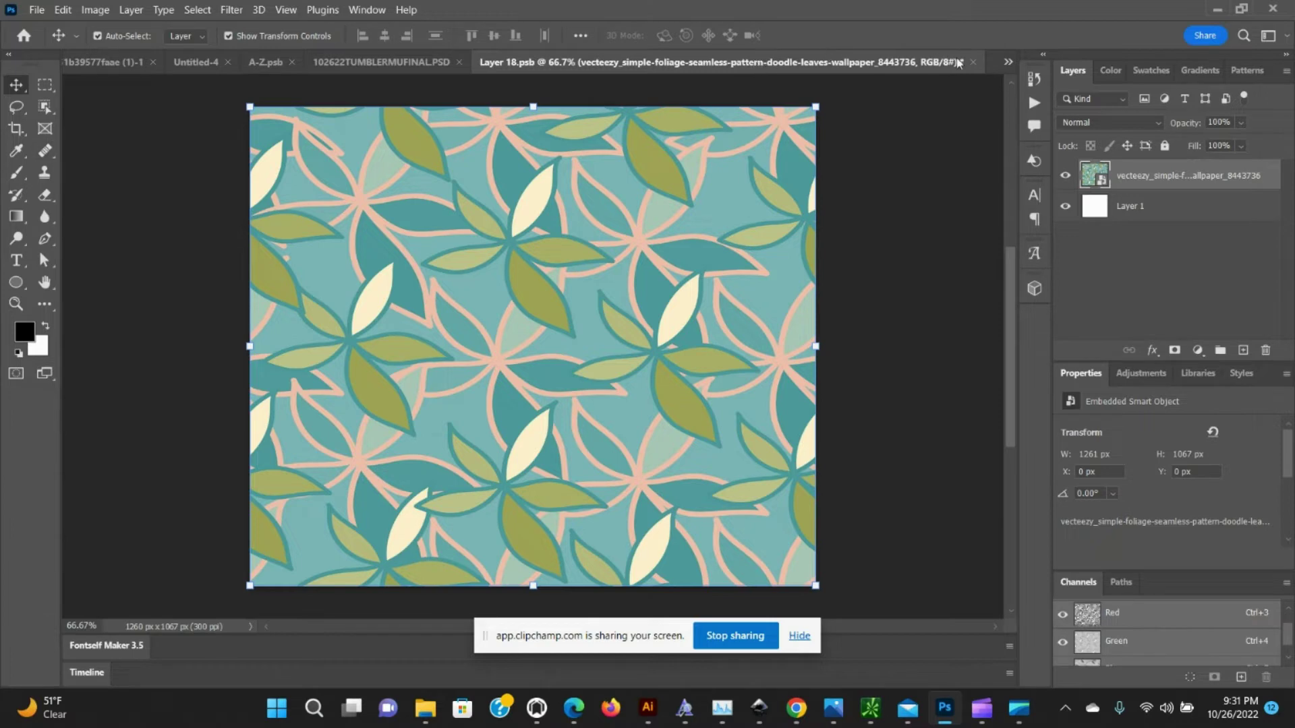
click(972, 63)
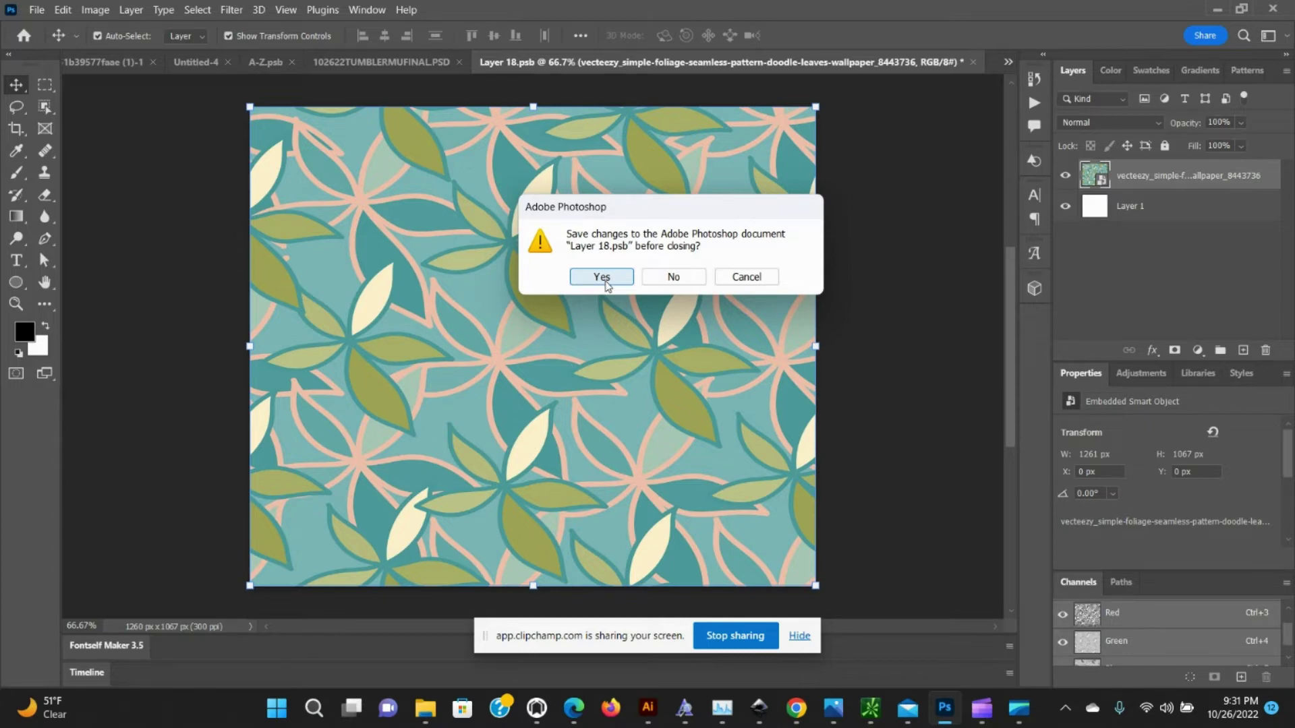
- Save the foliage pattern back into the mockup so all three tumblers display it
click(602, 278)
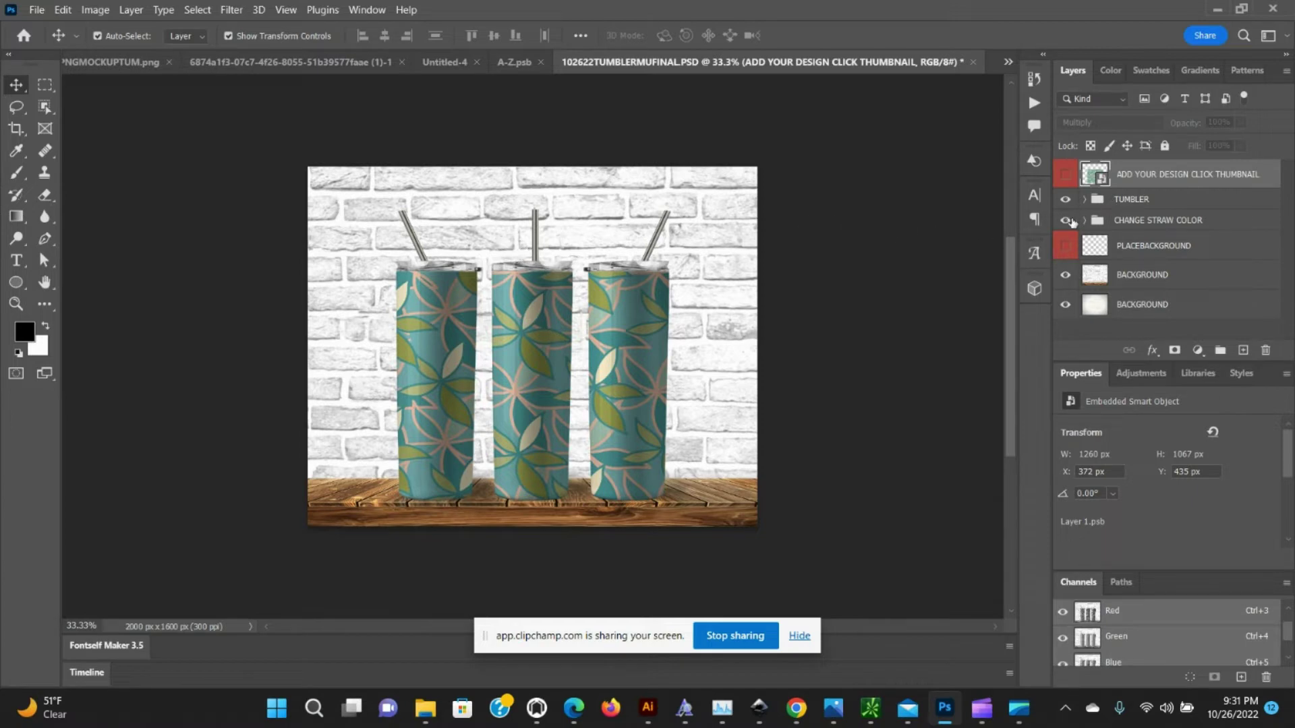
click(1071, 220)
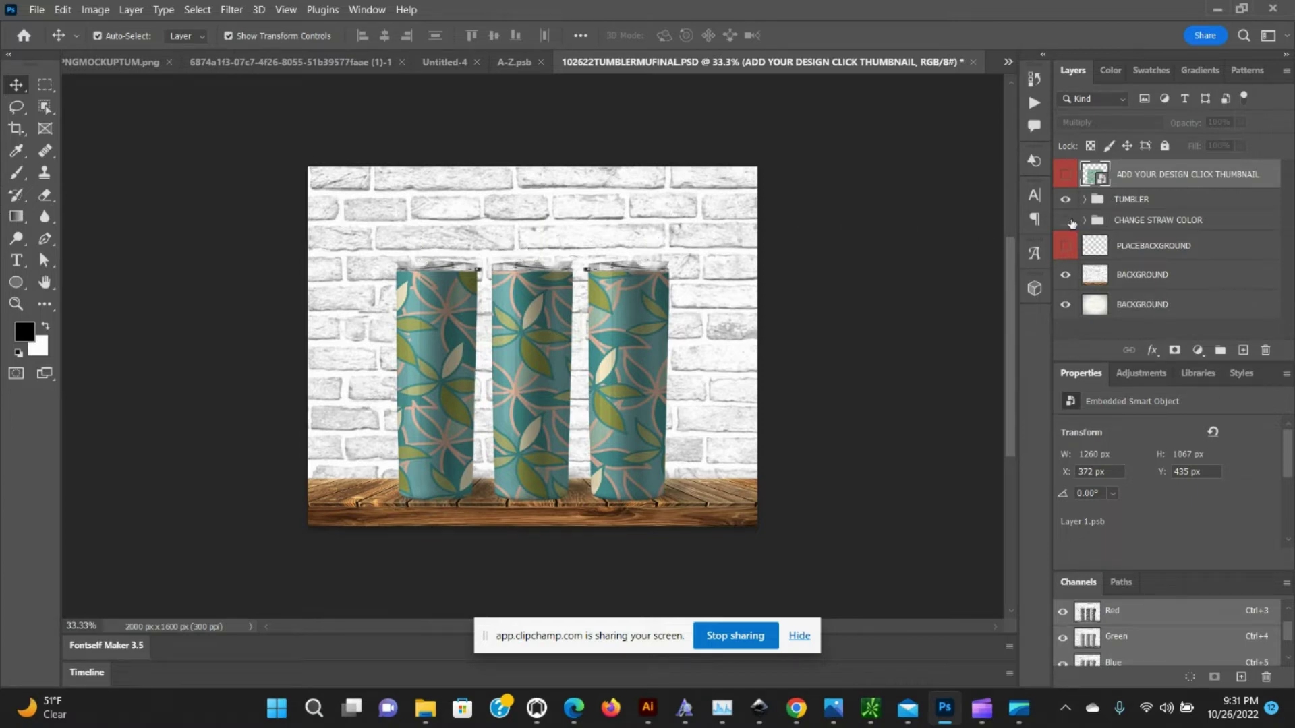
click(1067, 221)
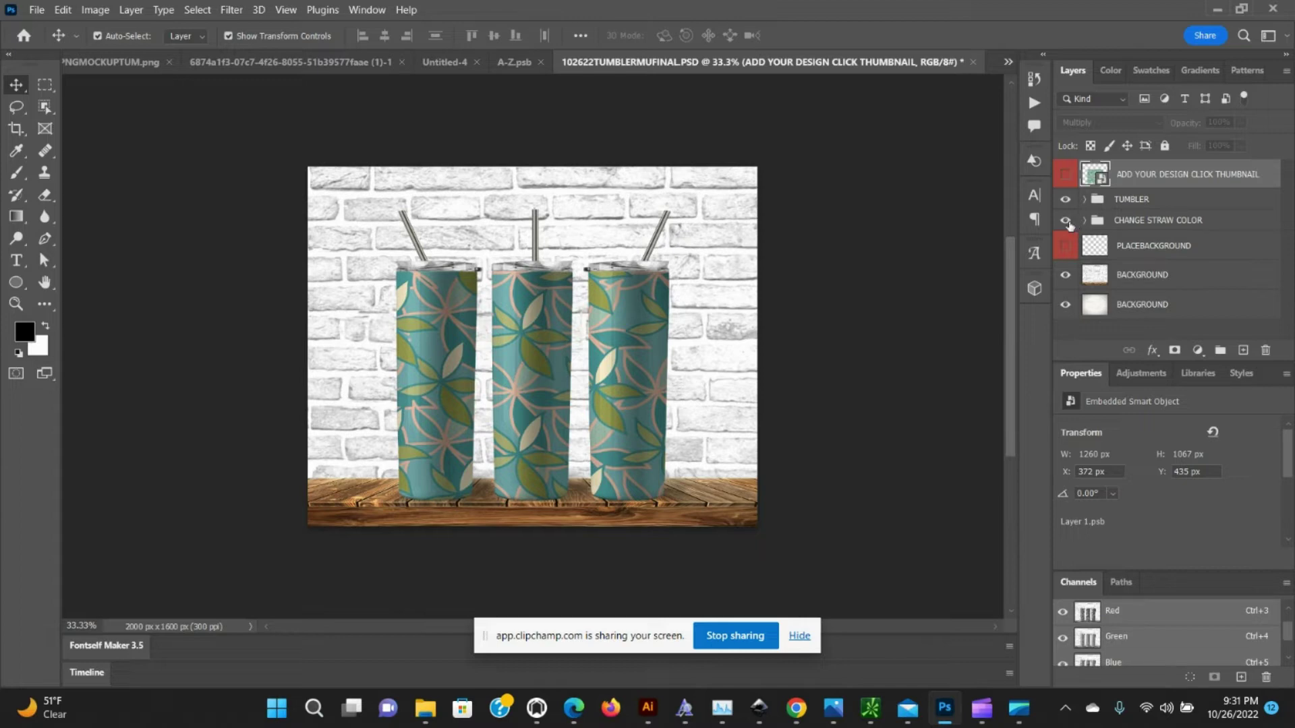
- Enable ADJUSTHUE in the CHANGE STRAW COLOR group and set its Hue to 113 for green straws
click(1085, 221)
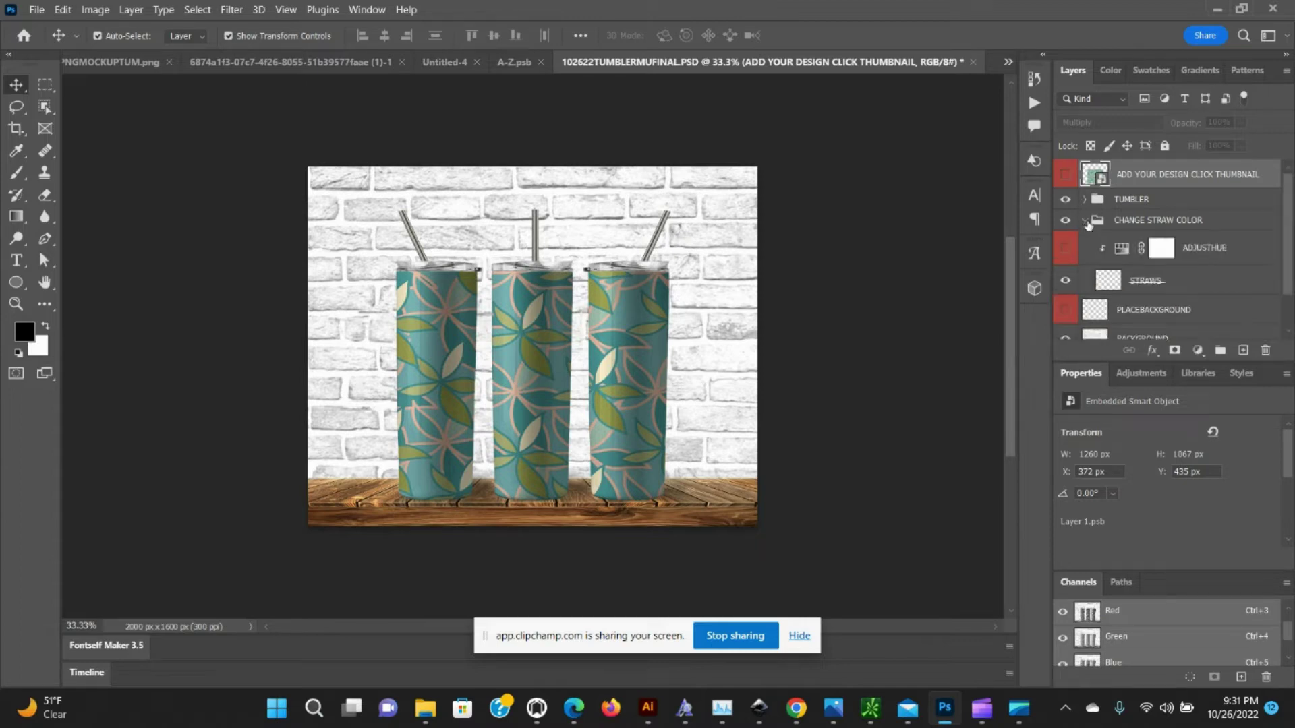
click(1066, 247)
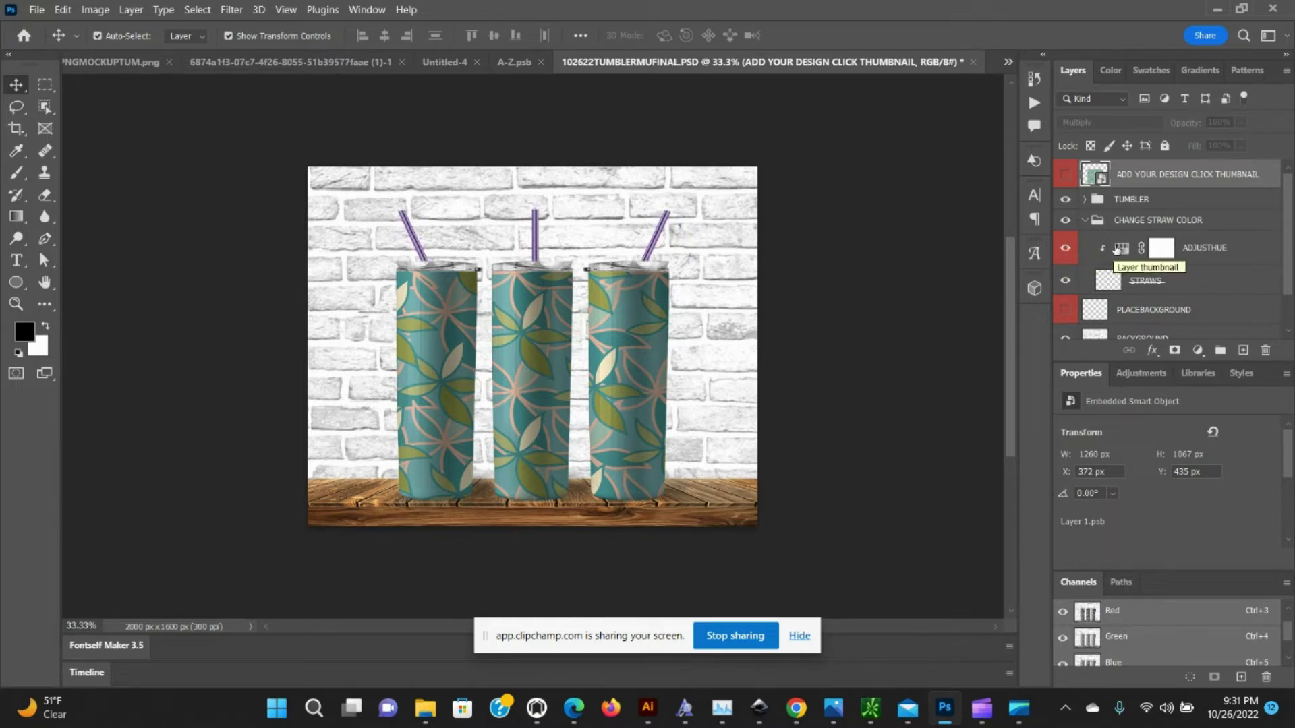
click(1118, 248)
click(1118, 248)
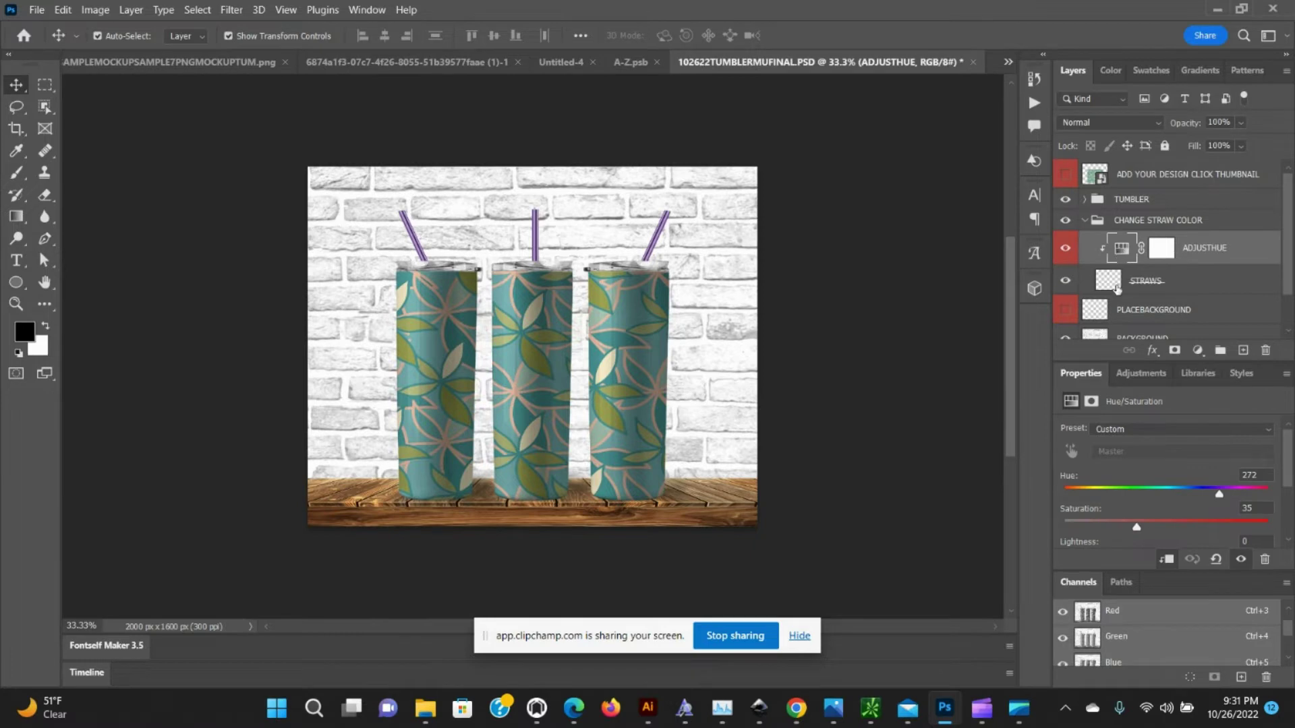
drag(1220, 500, 1129, 493)
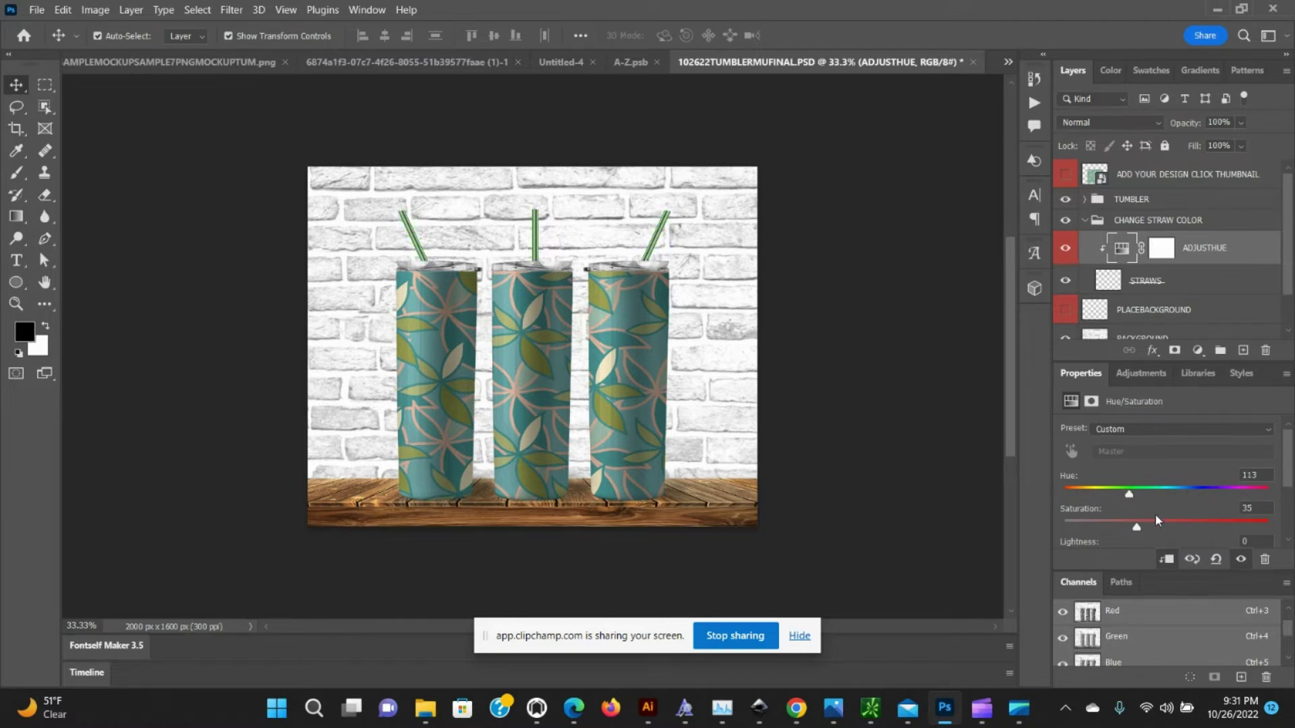
scroll(1157, 520, down, 1)
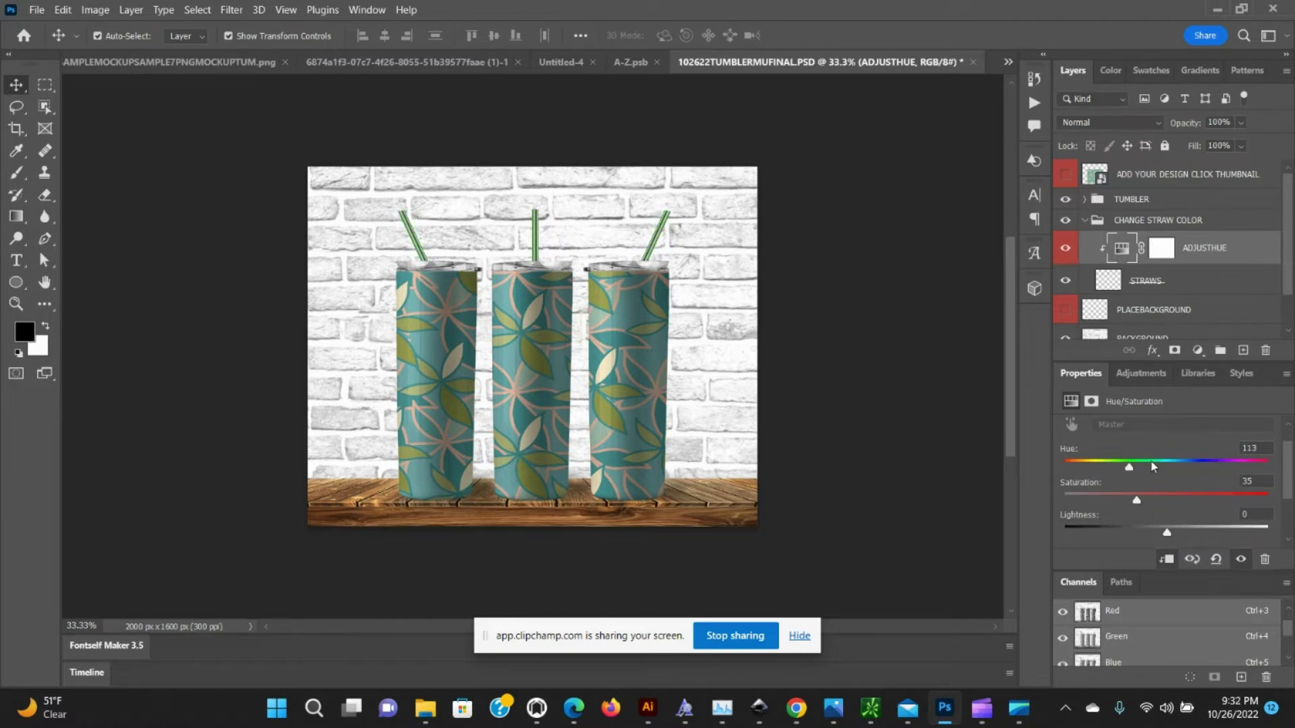
click(1085, 220)
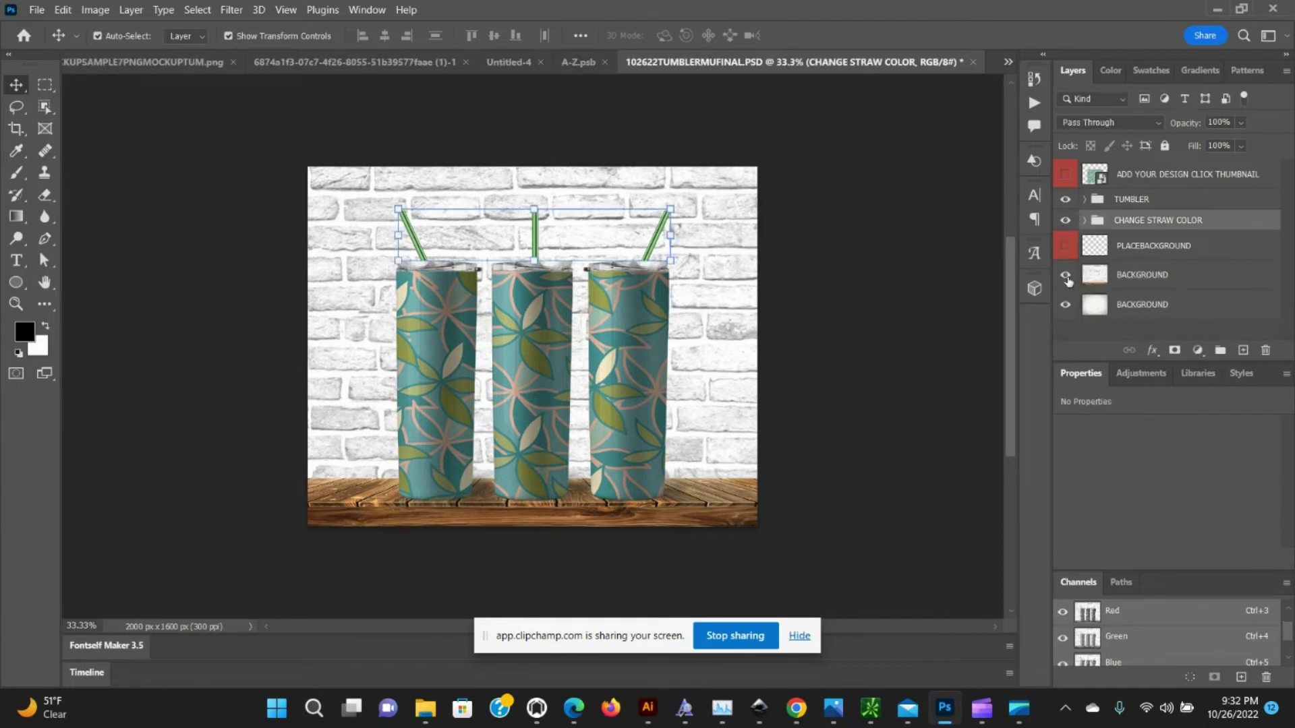
click(1067, 276)
click(1066, 276)
click(1132, 248)
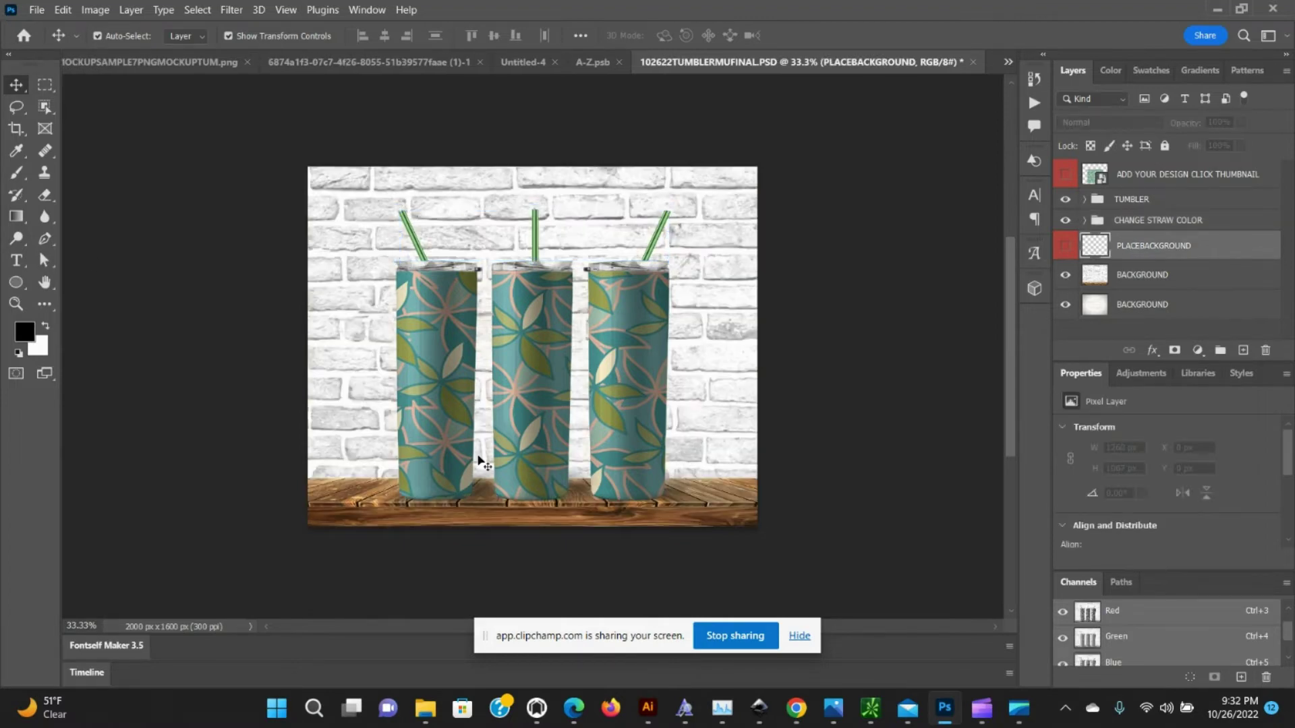
click(1065, 275)
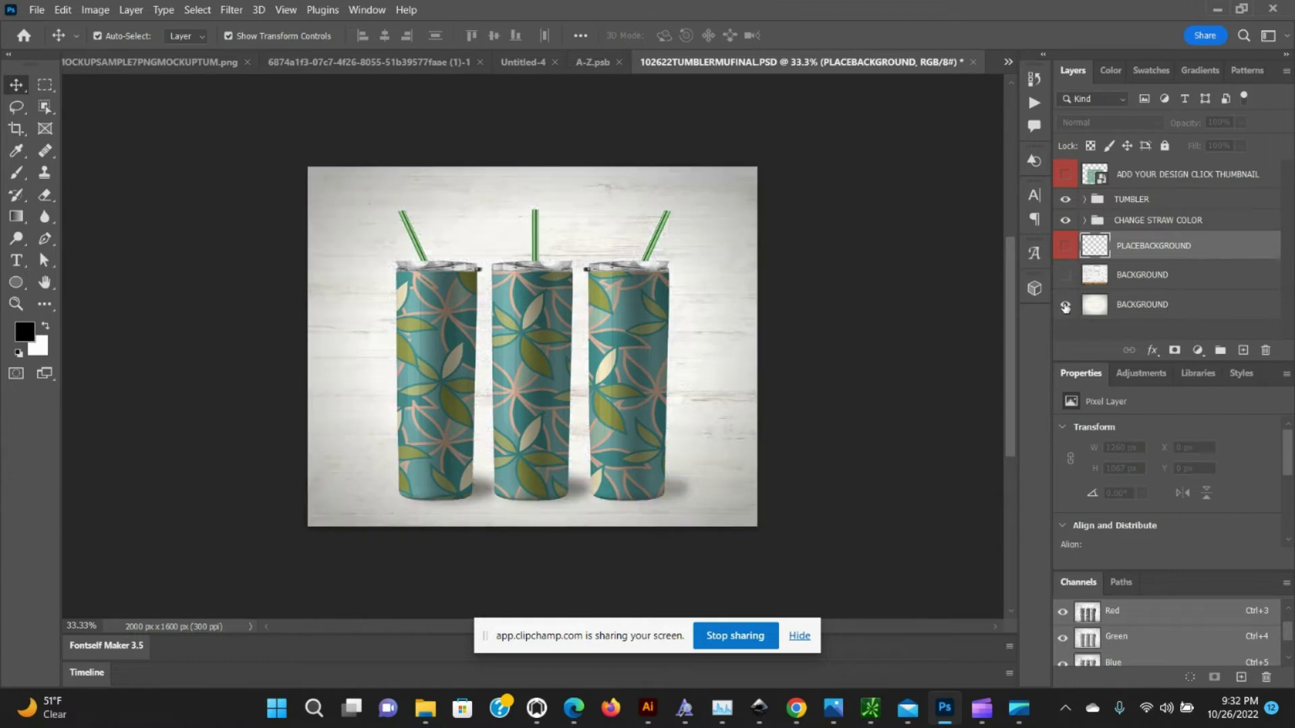
click(1065, 304)
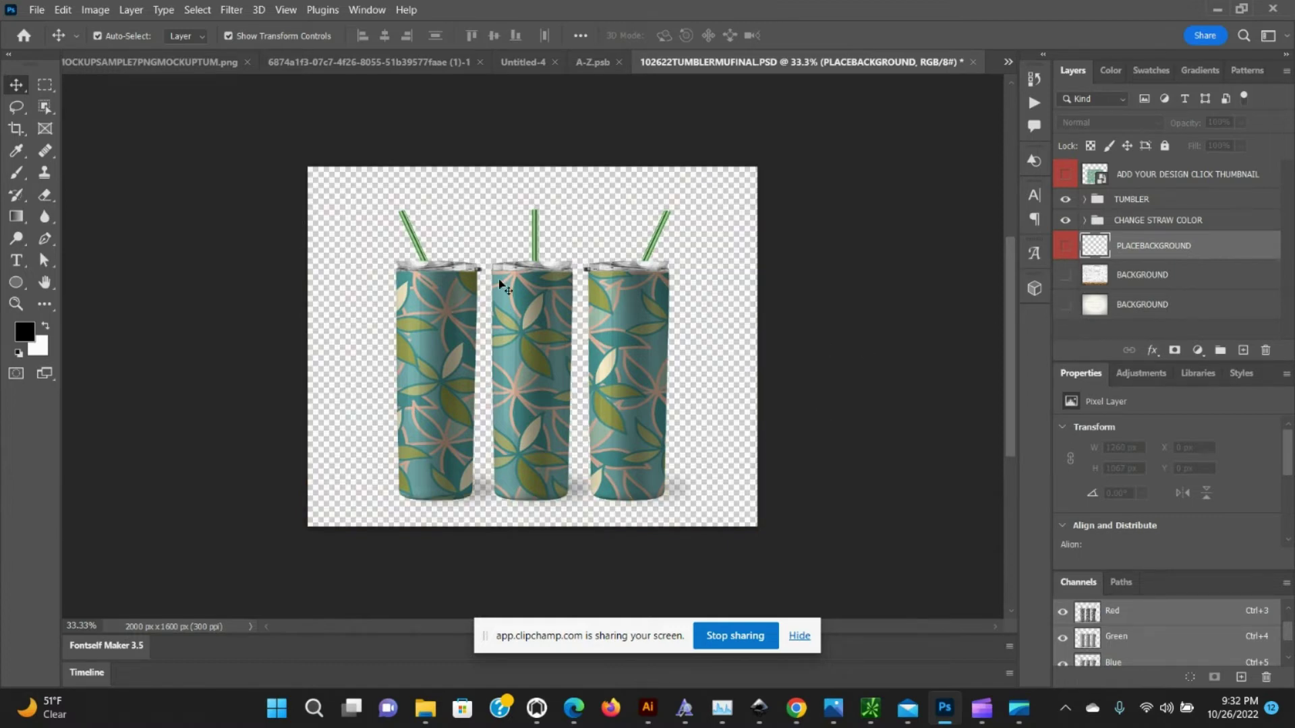
click(1065, 246)
click(1065, 274)
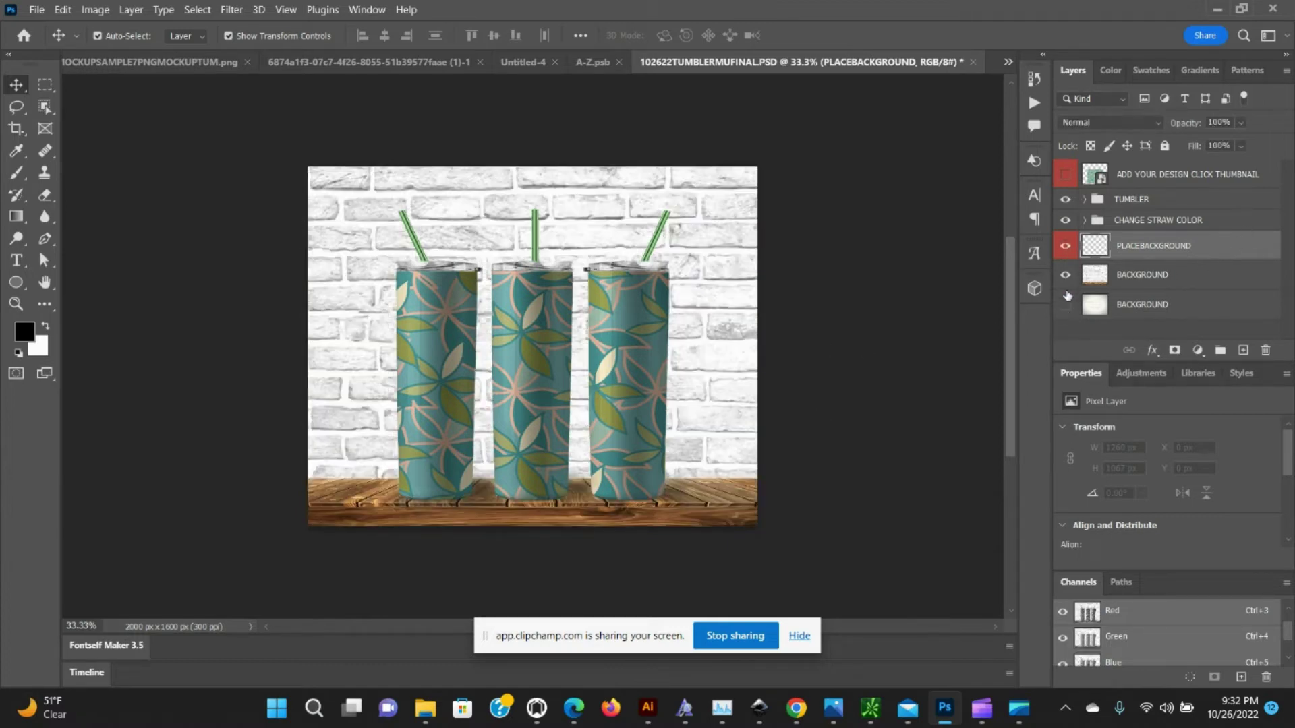
click(1065, 304)
click(1065, 245)
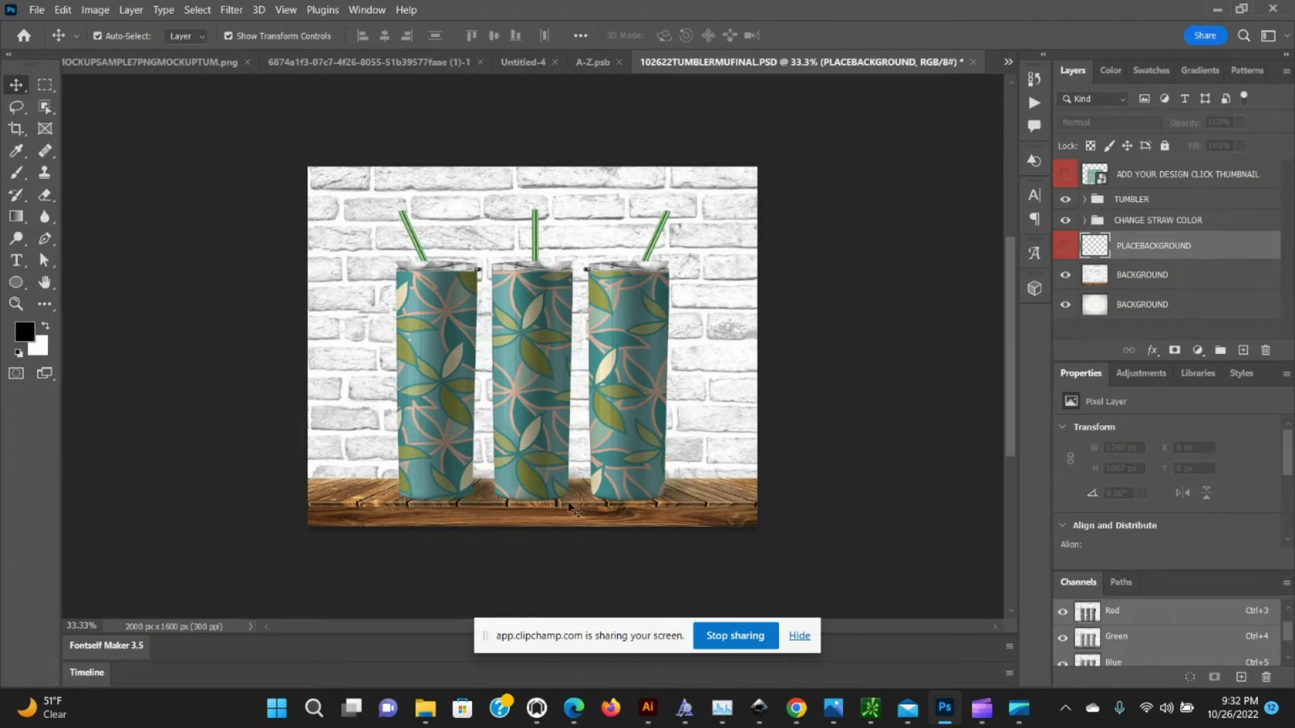
mouse_move(795, 715)
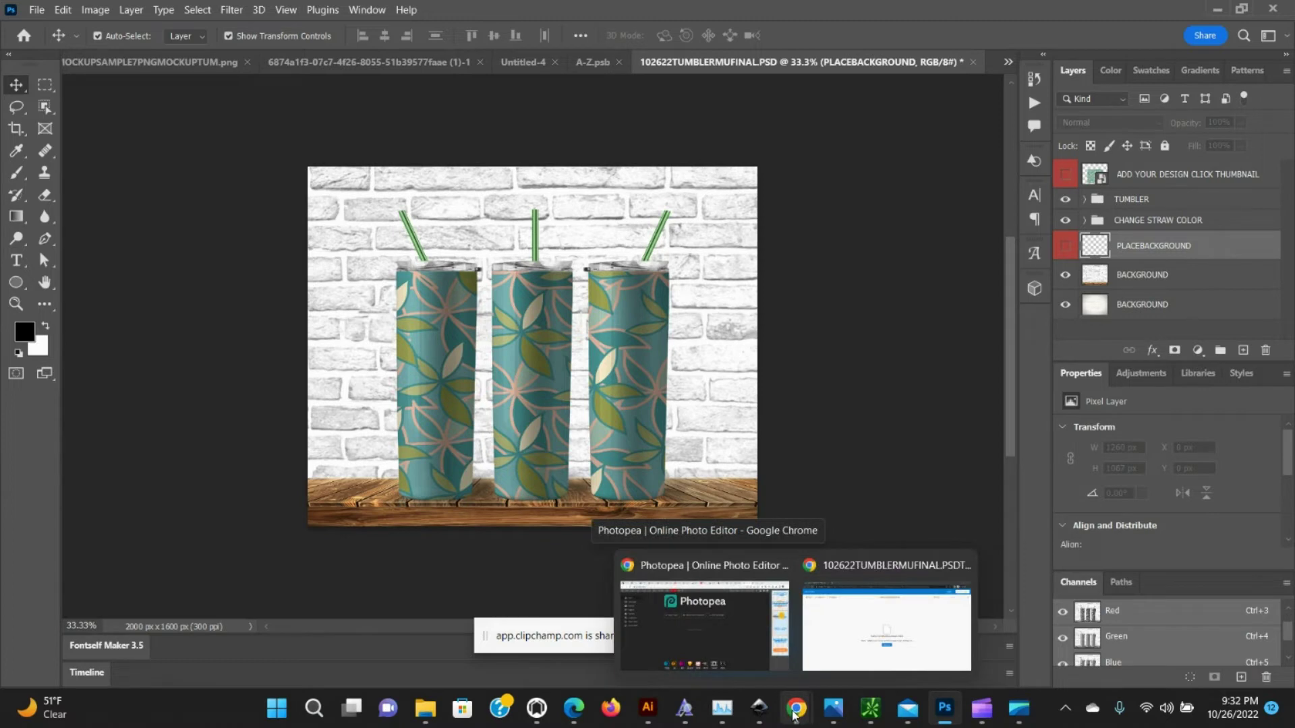
- Bring up the Photopea tab holding the 102622TUMBLERMUFINAL tumbler mockup in Chrome
click(705, 614)
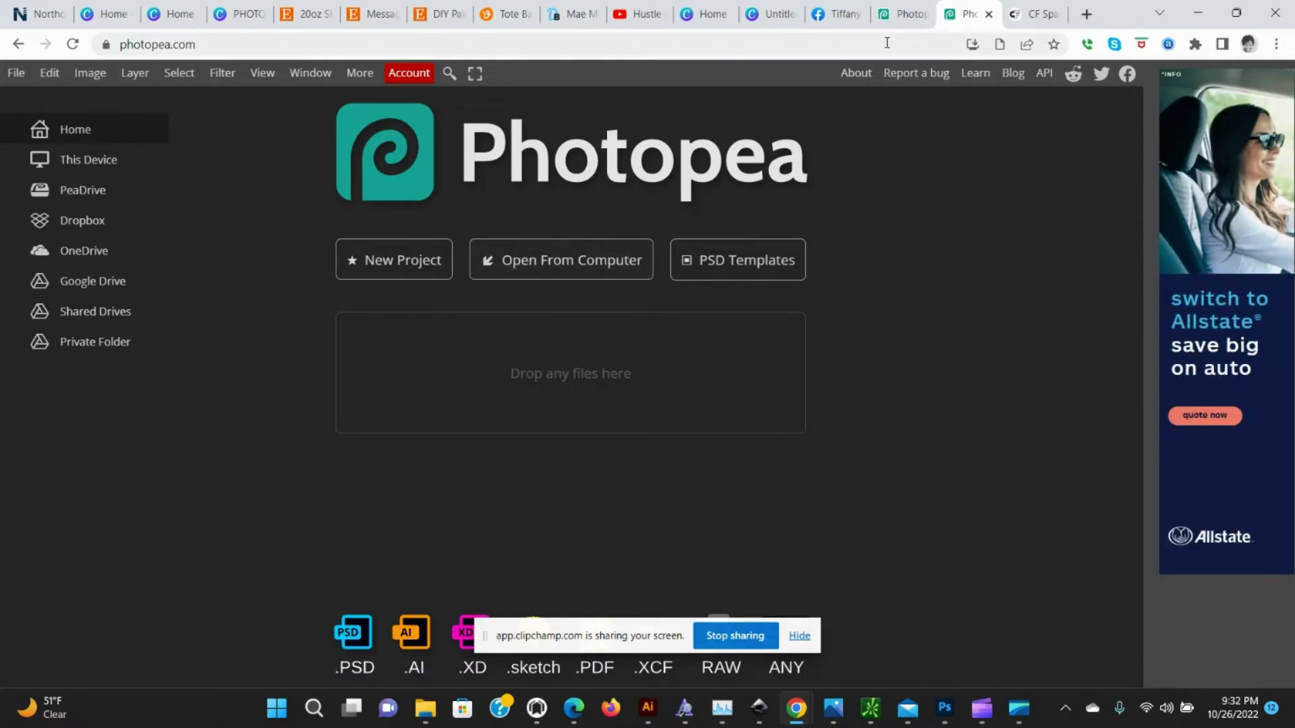
mouse_move(881, 13)
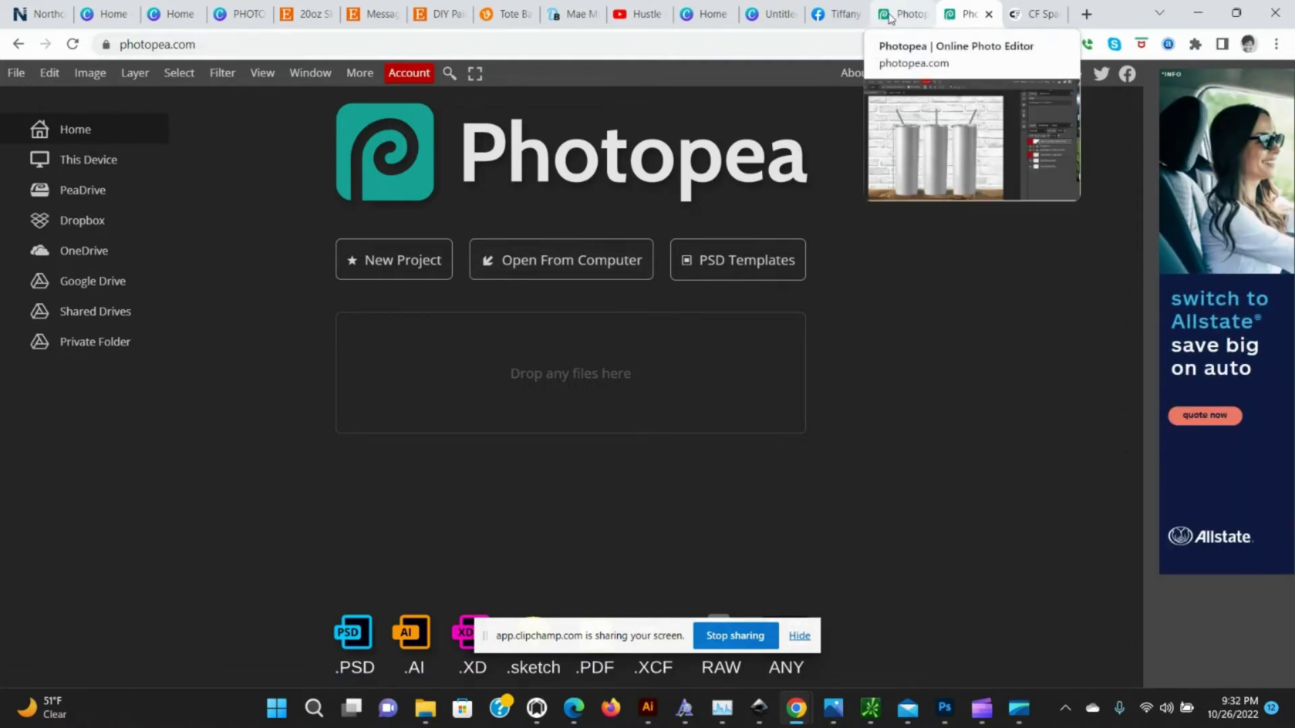
click(881, 12)
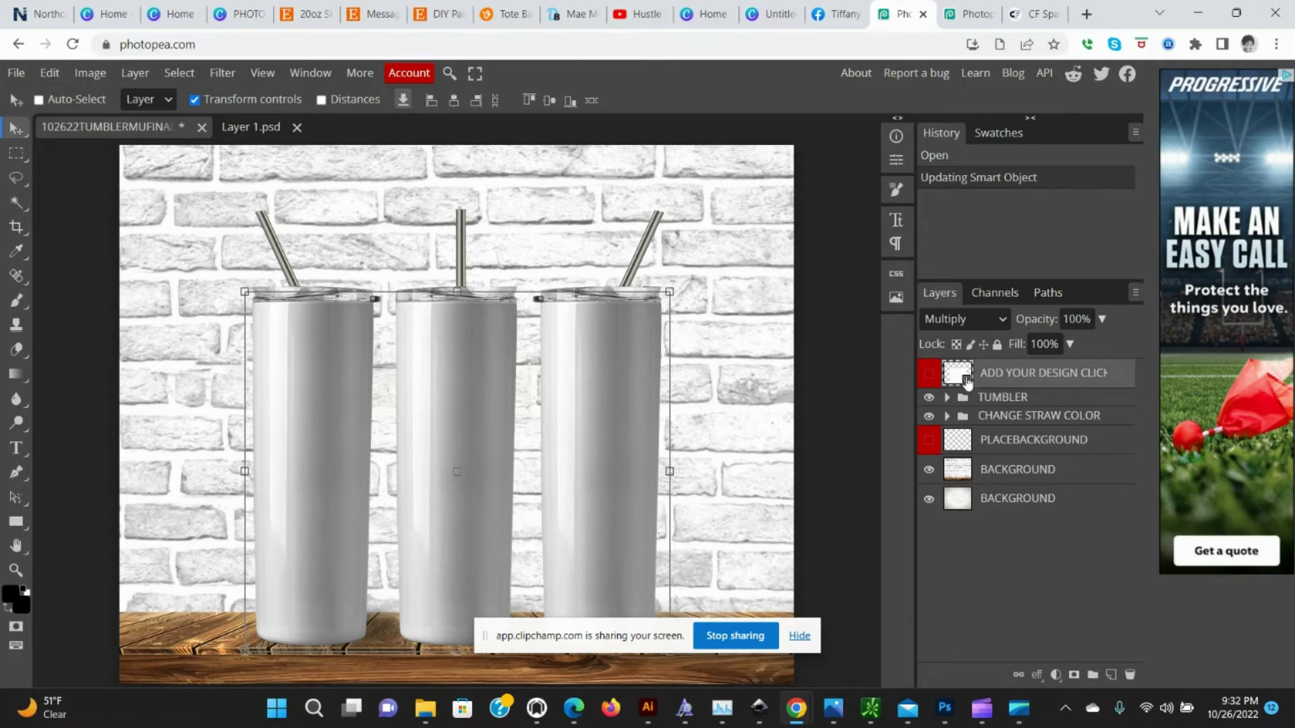
- Open the ADD YOUR DESIGN smart object, show the red paisley layer, and save it with File > Save
double_click(966, 381)
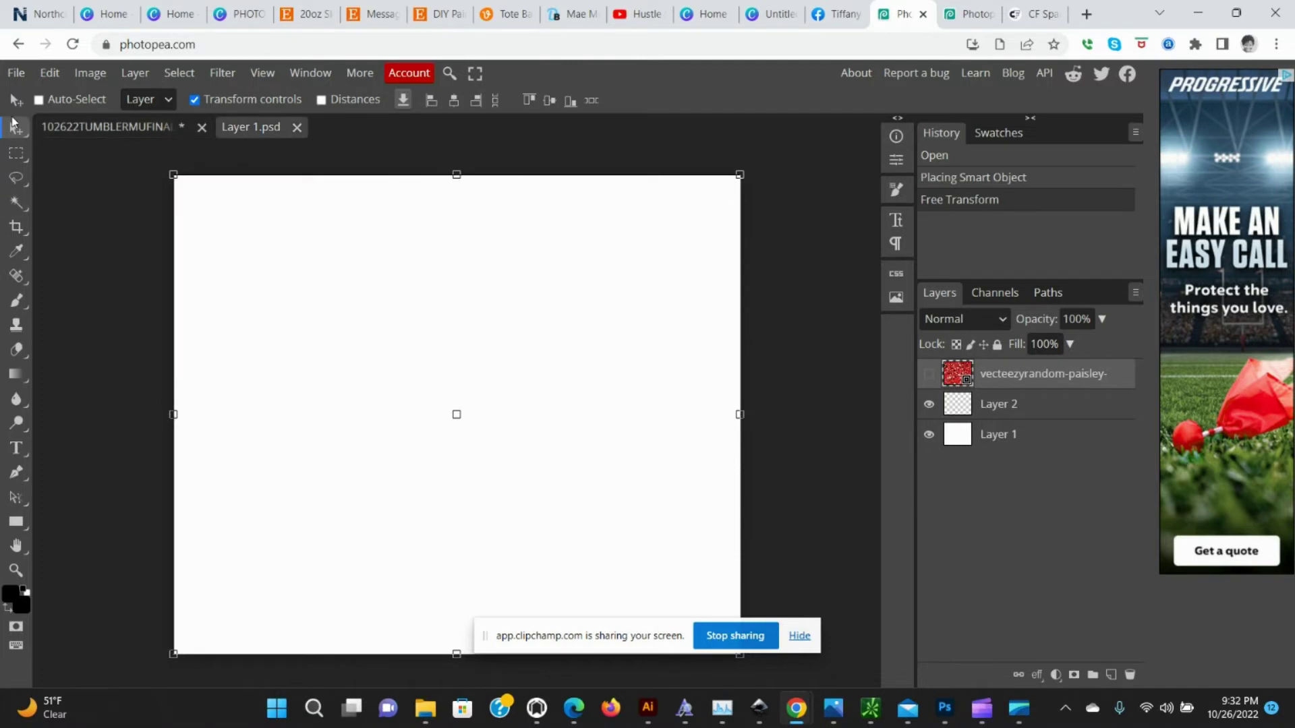
click(18, 74)
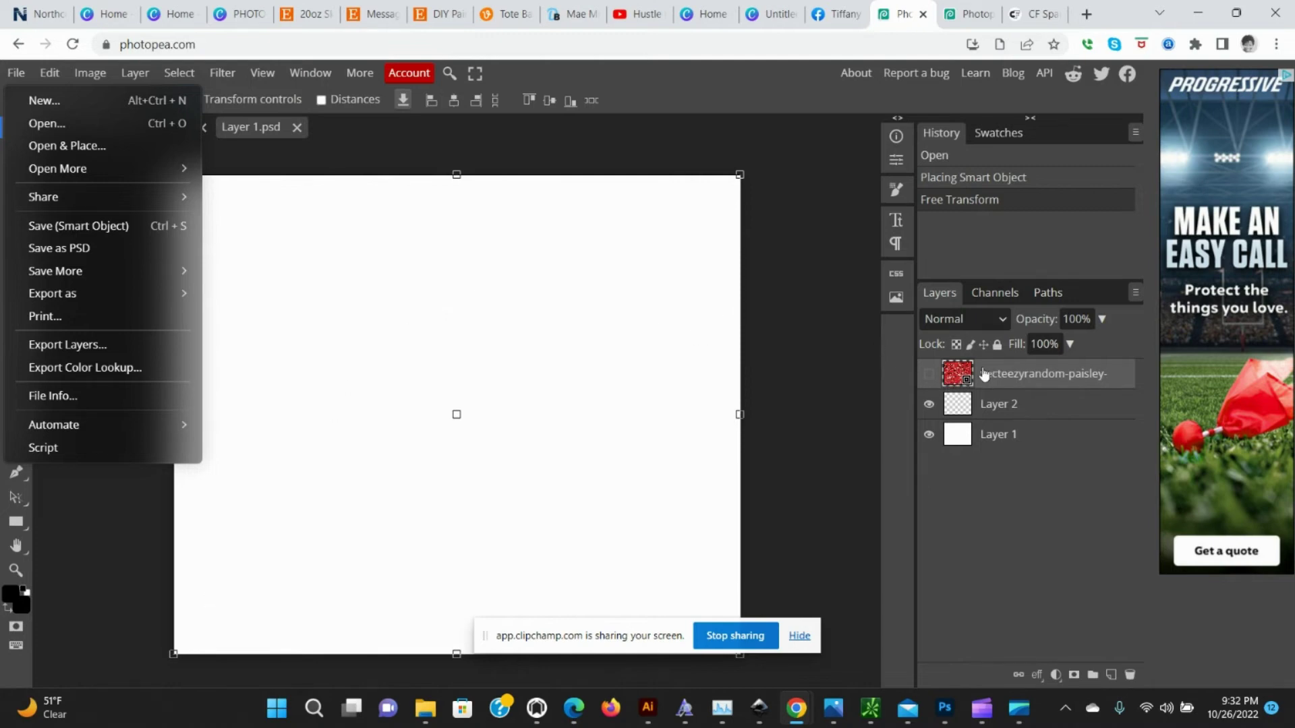
click(929, 374)
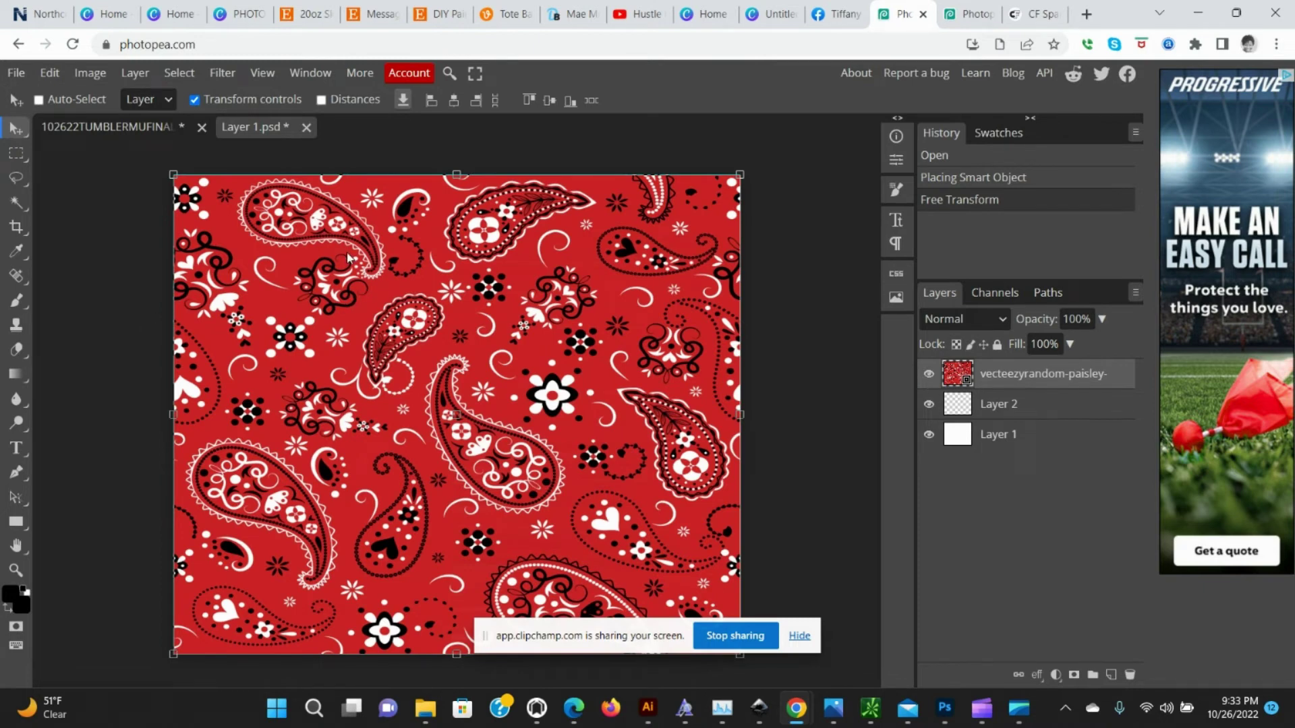
click(15, 73)
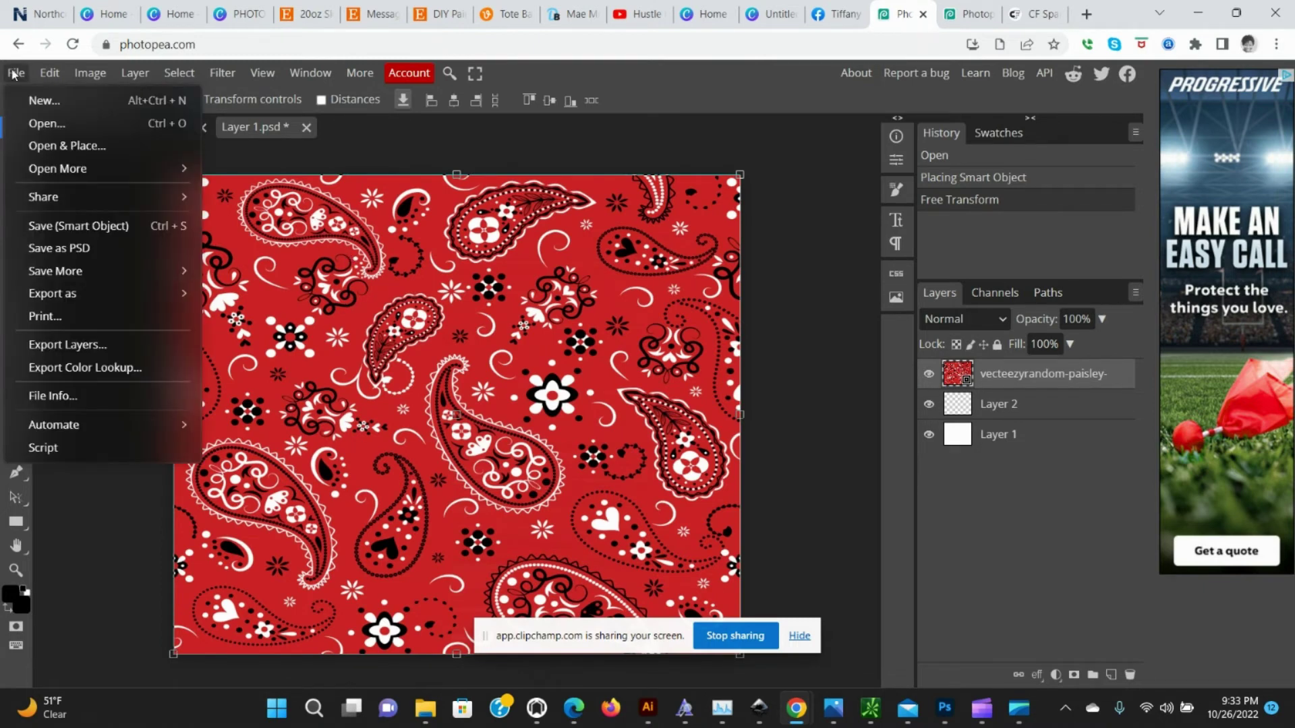
click(59, 226)
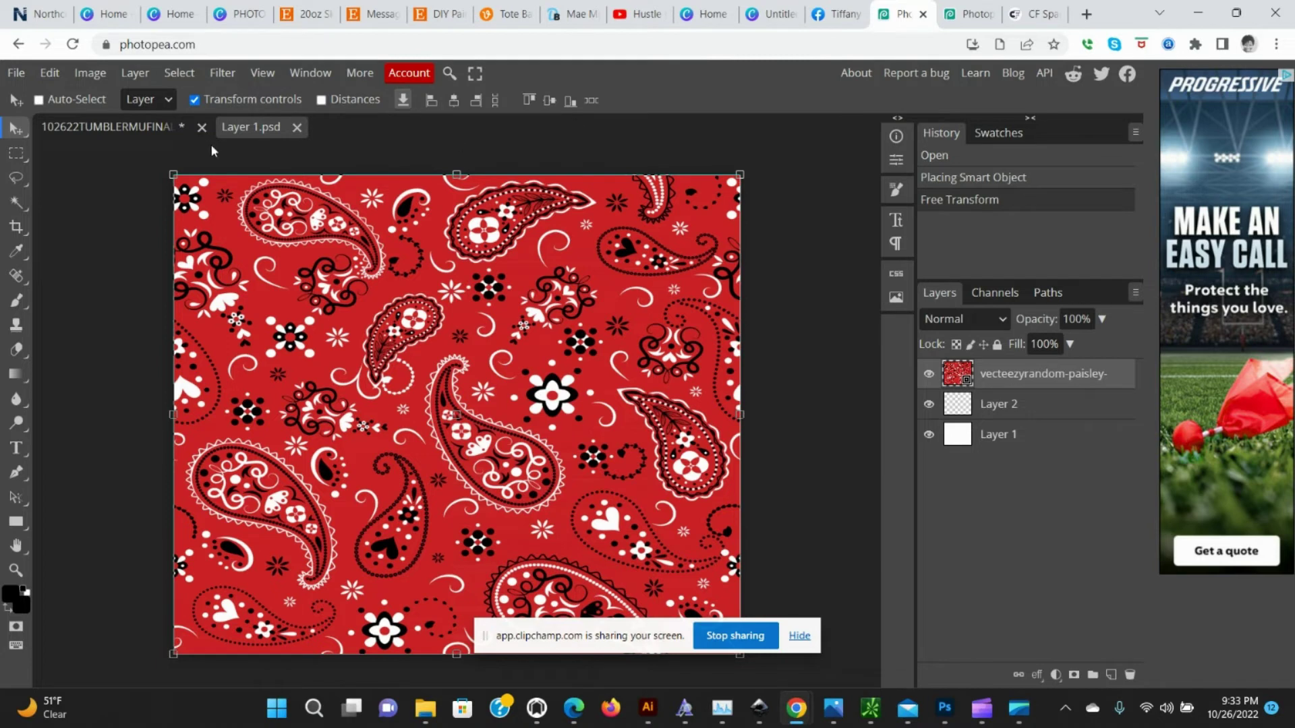
- Return to the mockup document showing the paisley-wrapped tumblers
click(119, 125)
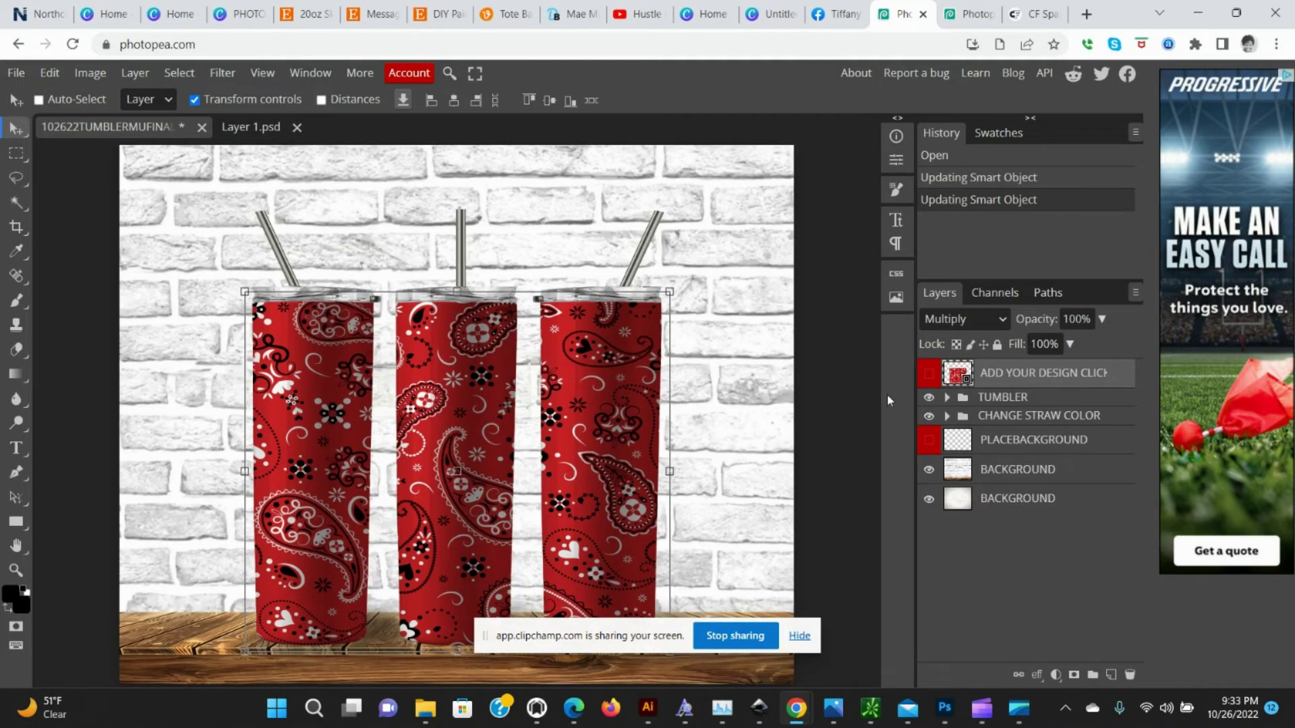
click(931, 418)
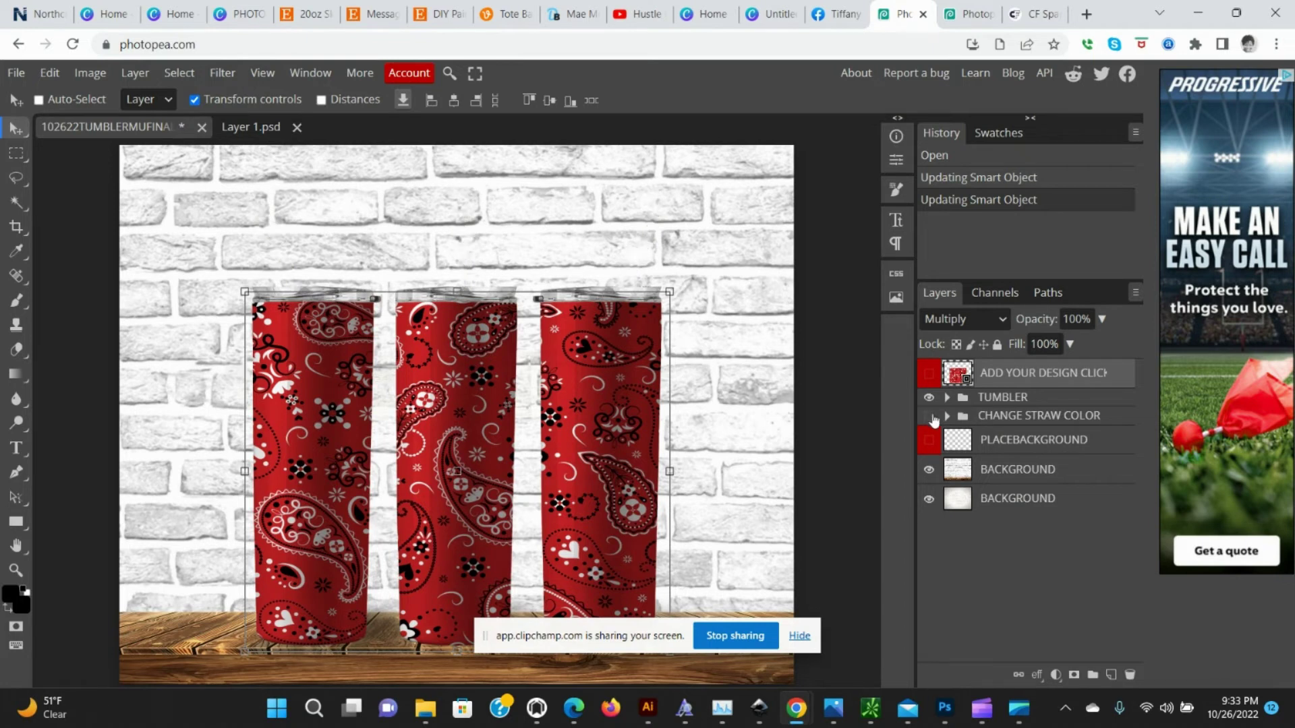
click(930, 417)
- Enable ADJUSTHUE in CHANGE STRAW COLOR and set its Hue to 180 for teal straws
click(947, 417)
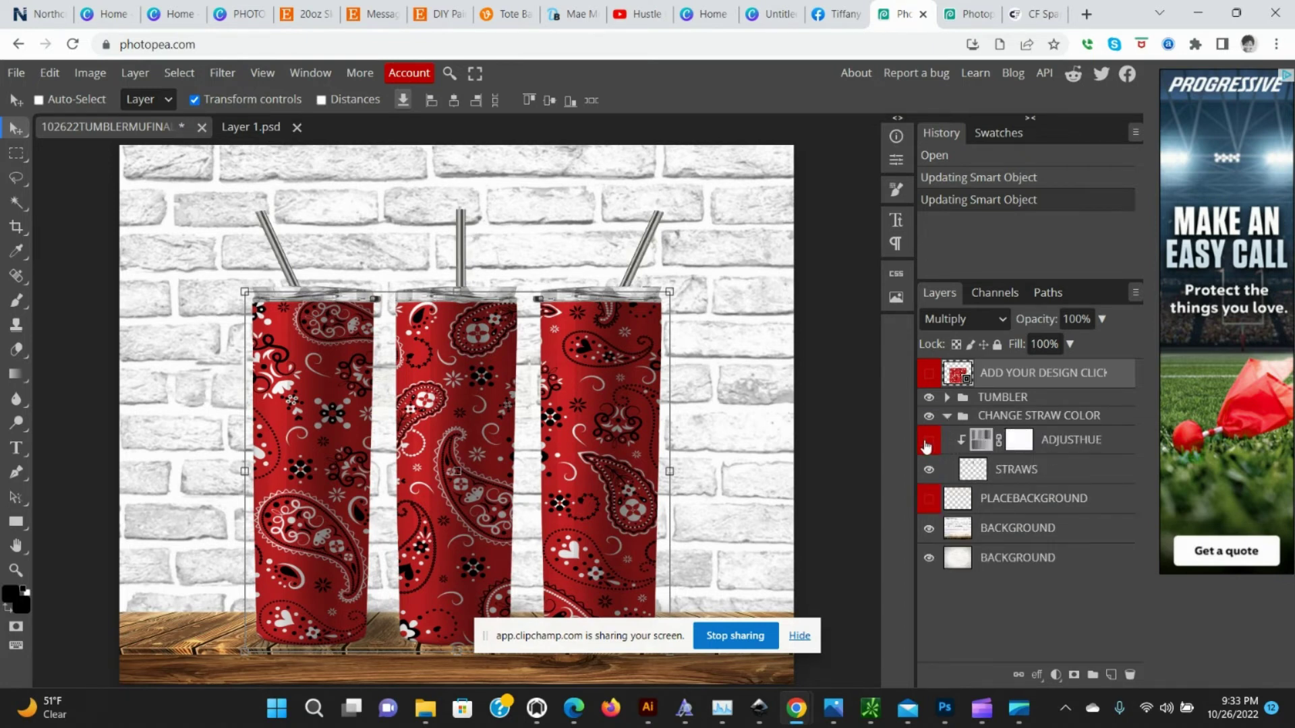
click(929, 442)
double_click(982, 442)
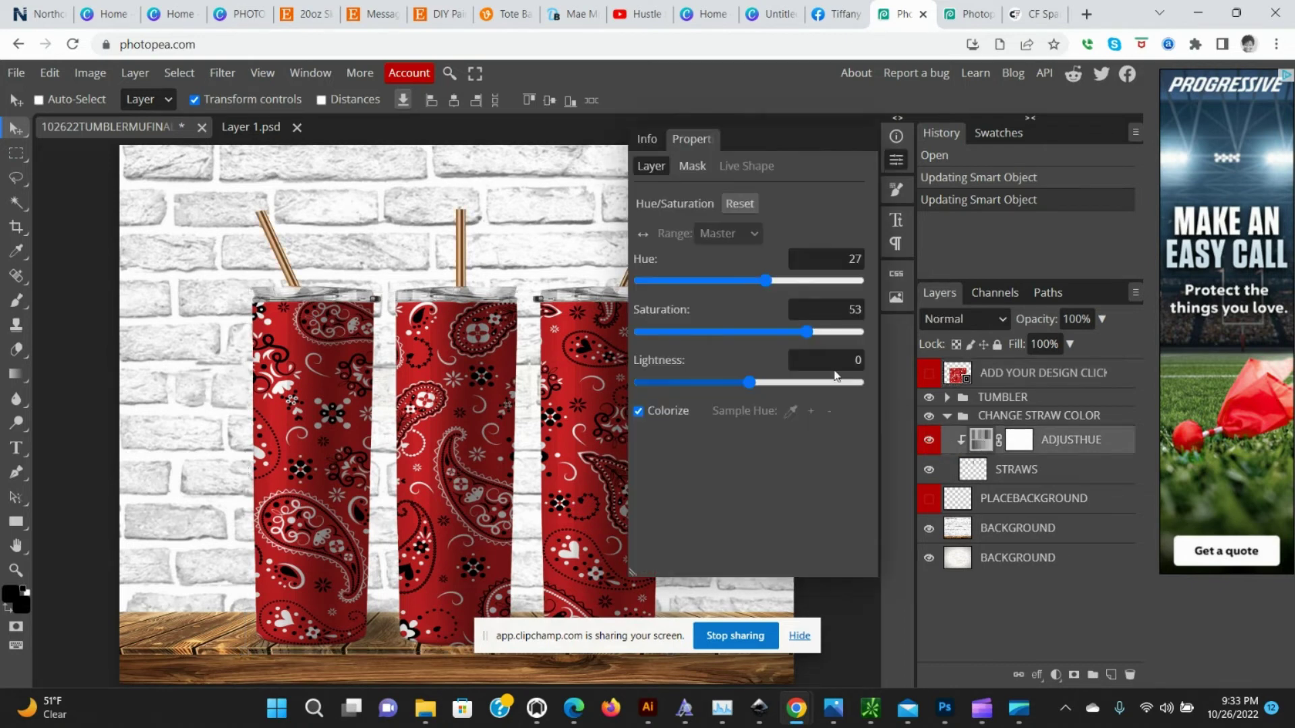
drag(766, 281, 863, 281)
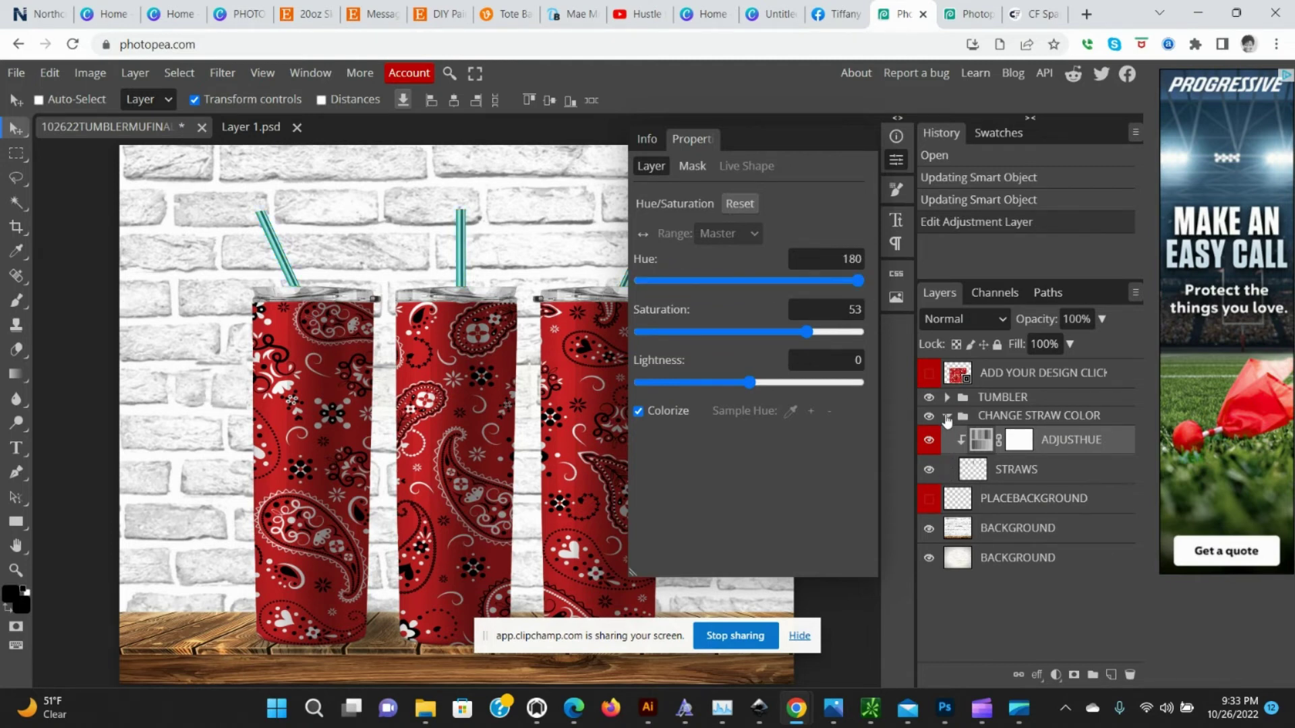
click(947, 416)
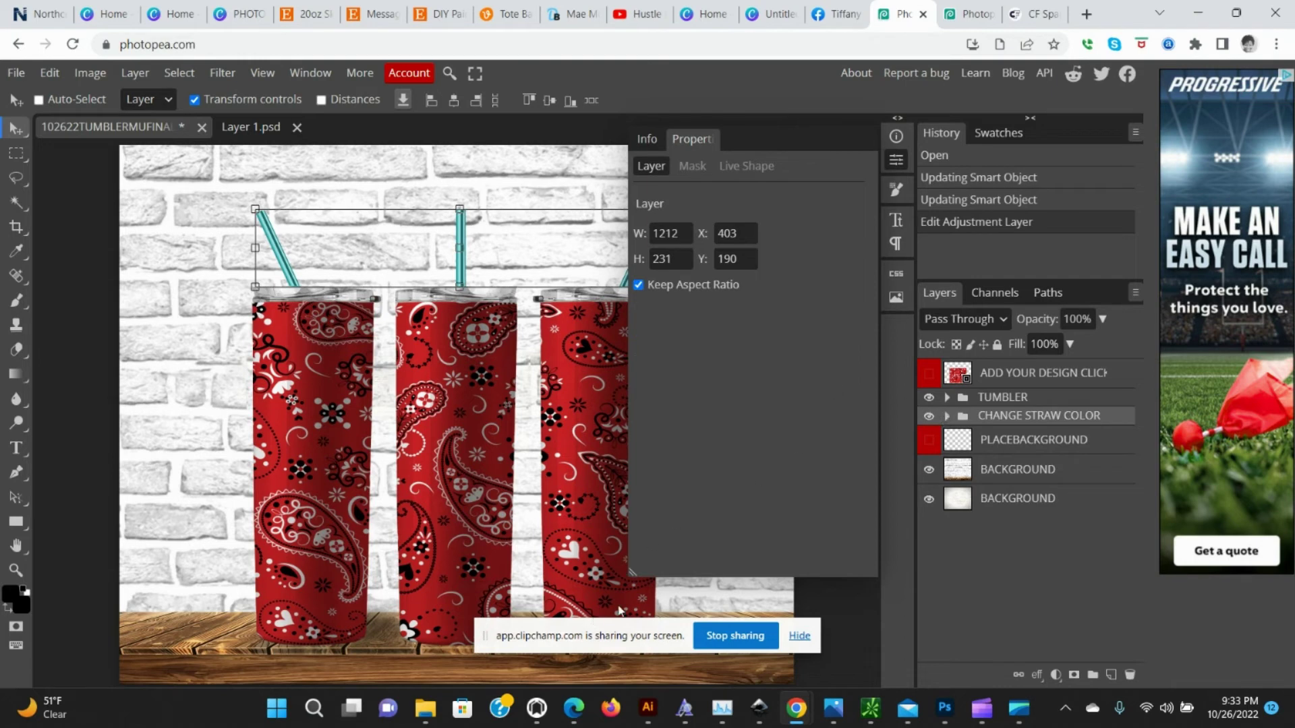
drag(632, 572, 749, 482)
click(931, 470)
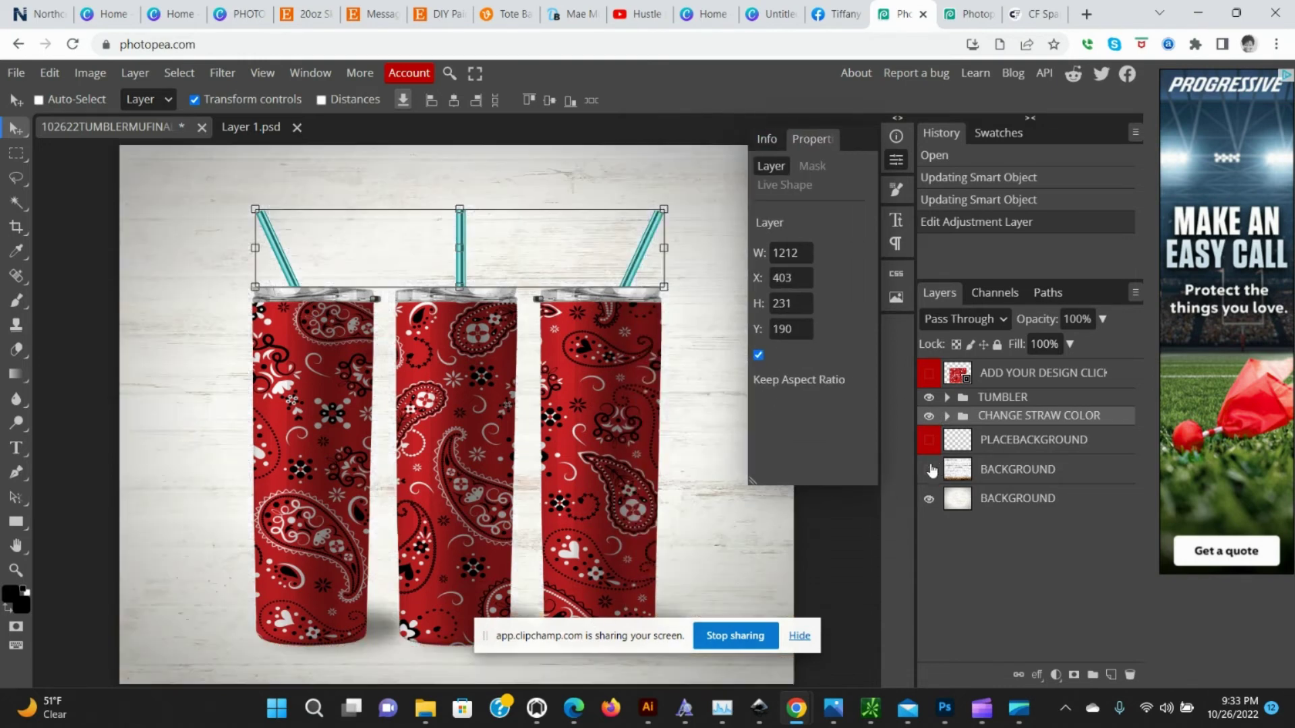
click(930, 470)
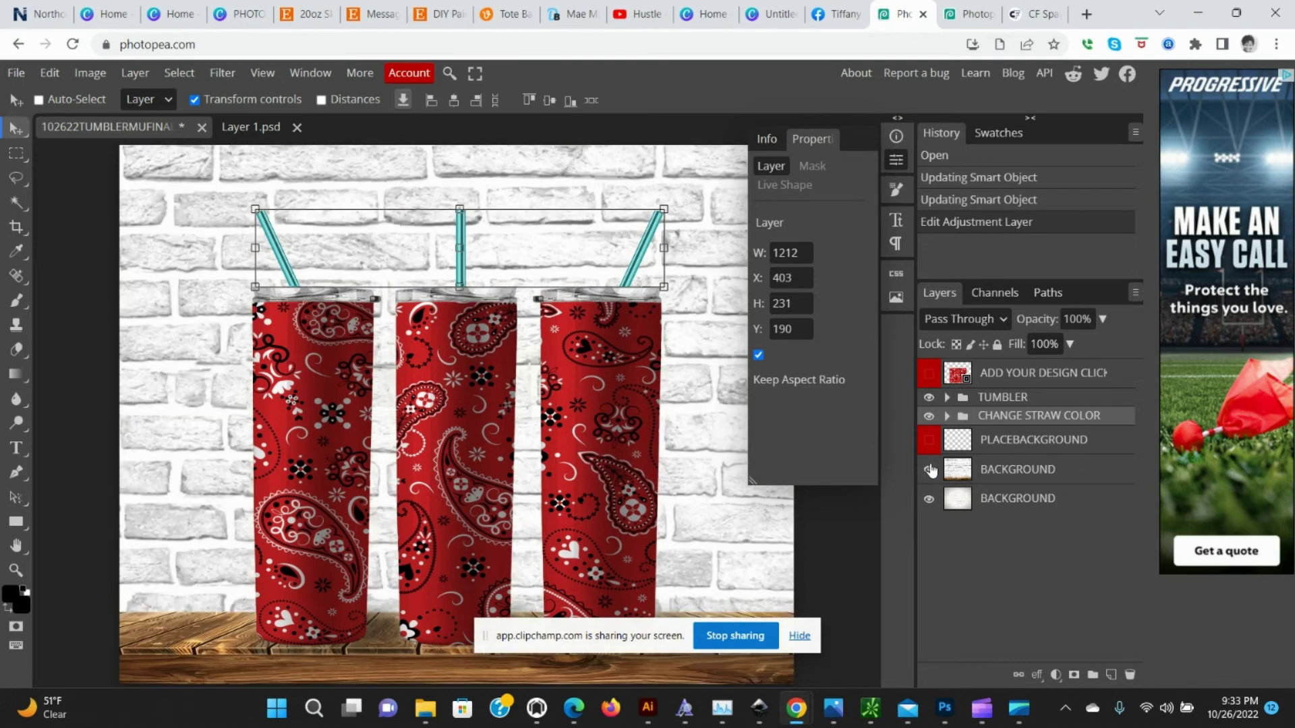
click(1013, 448)
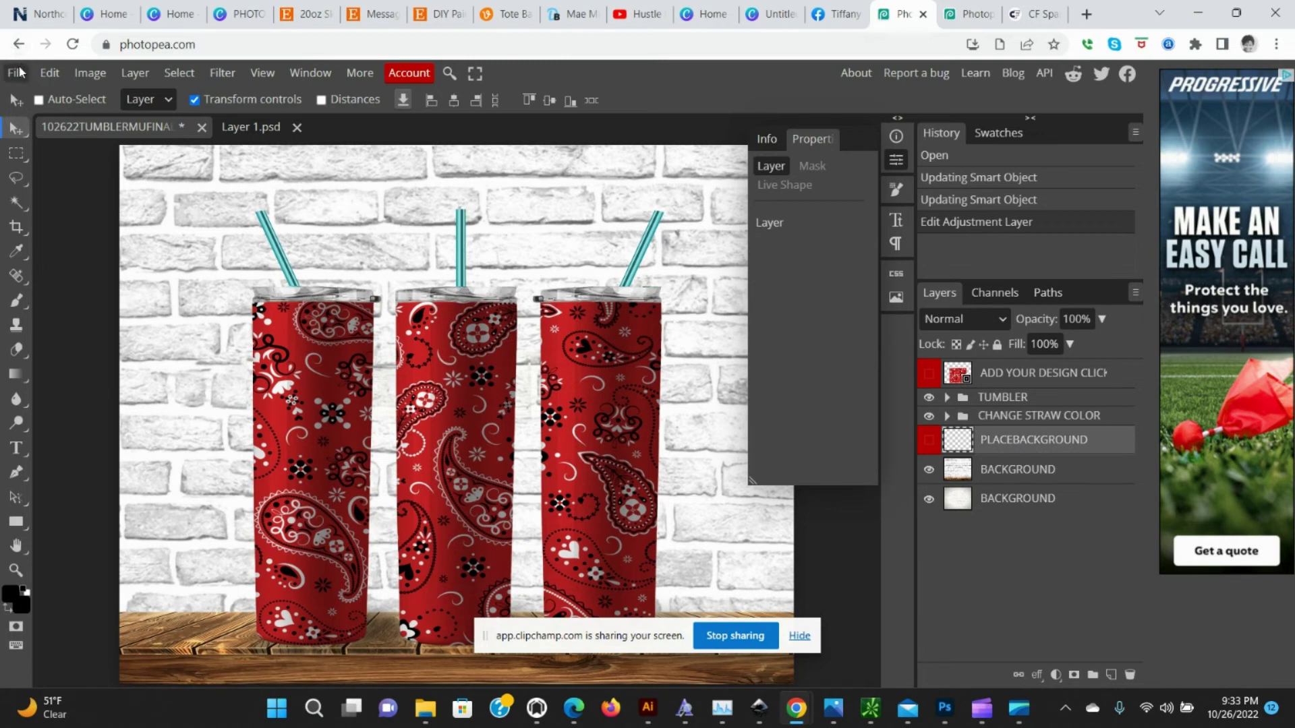